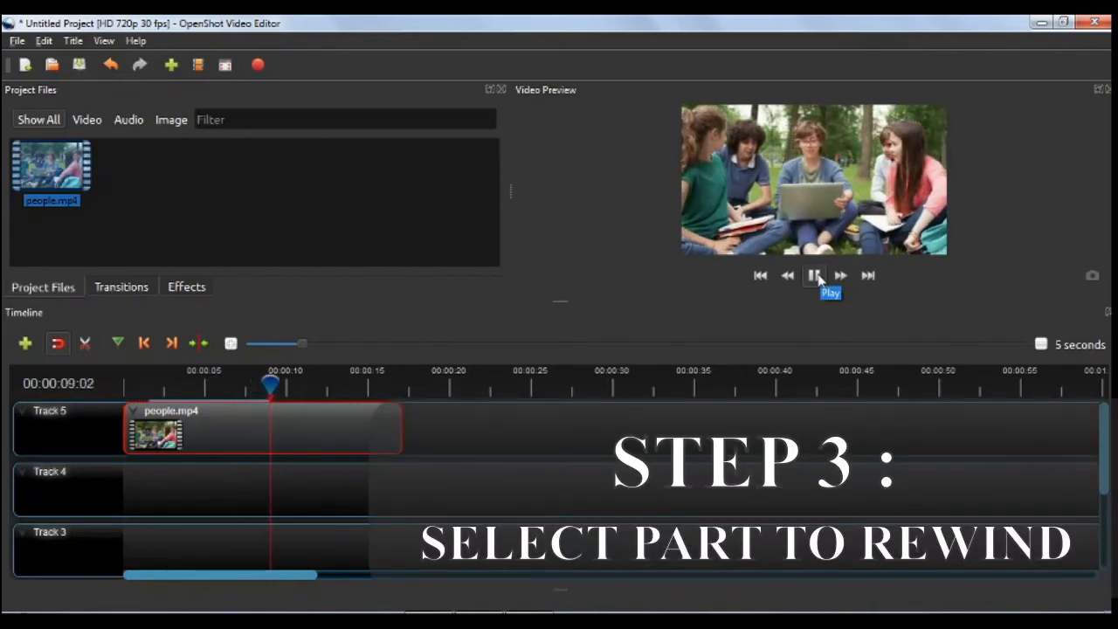
- Slice the people.mp4 clip at about 10 seconds, keeping both sides, and move the second part to start at about 22 seconds on Track 5
{"action": "left_click", "coordinate": [815, 276]}
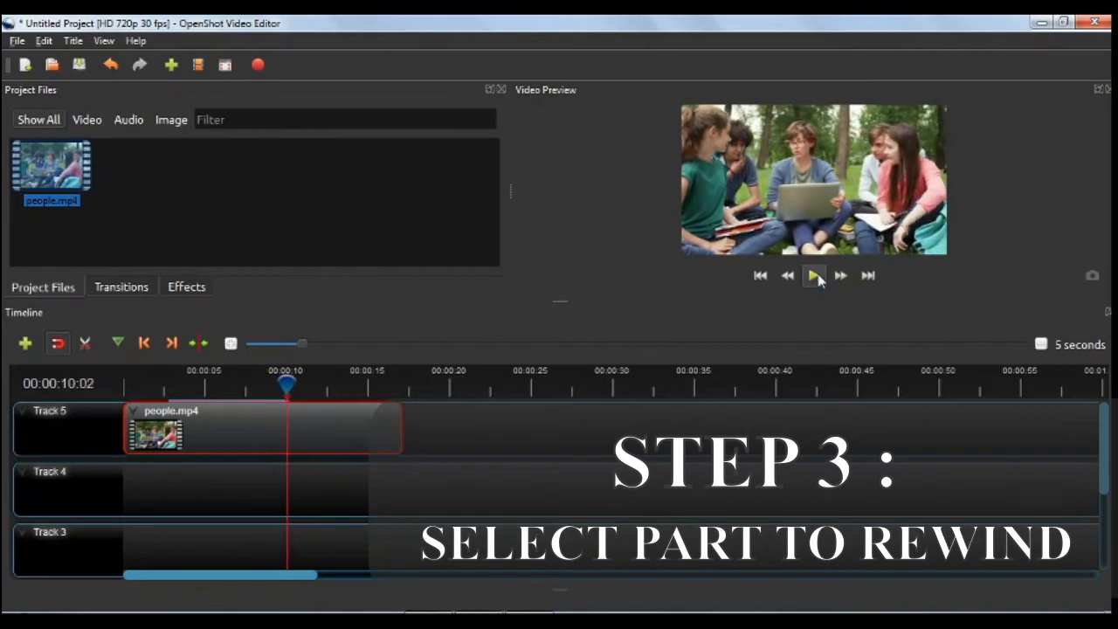
{"action": "right_click", "coordinate": [310, 427]}
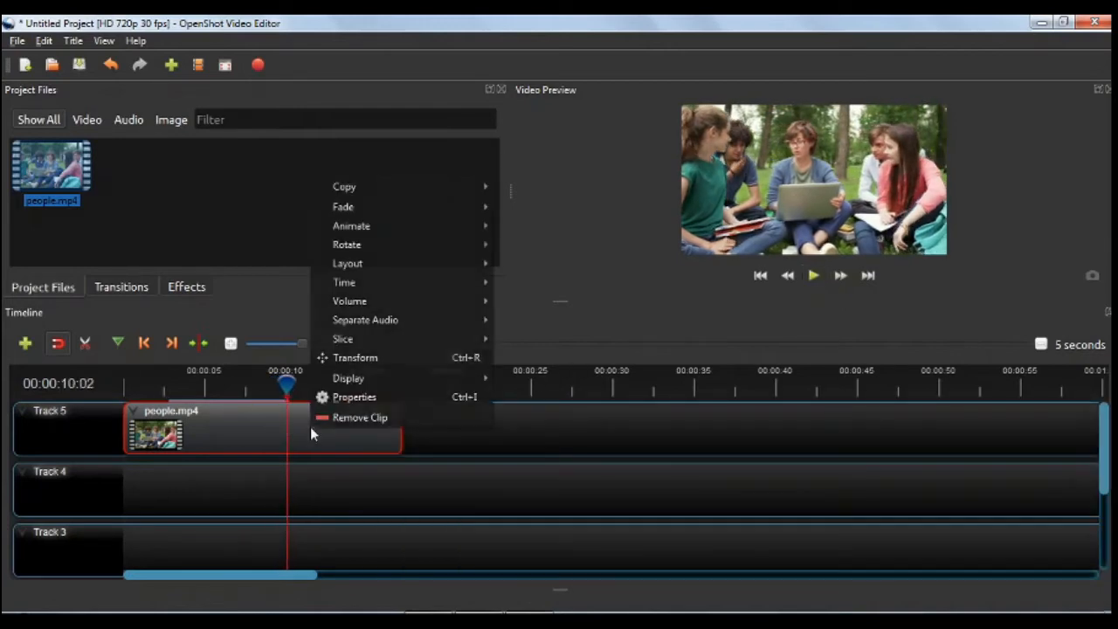
{"action": "mouse_move", "coordinate": [393, 337]}
{"action": "left_click", "coordinate": [550, 341]}
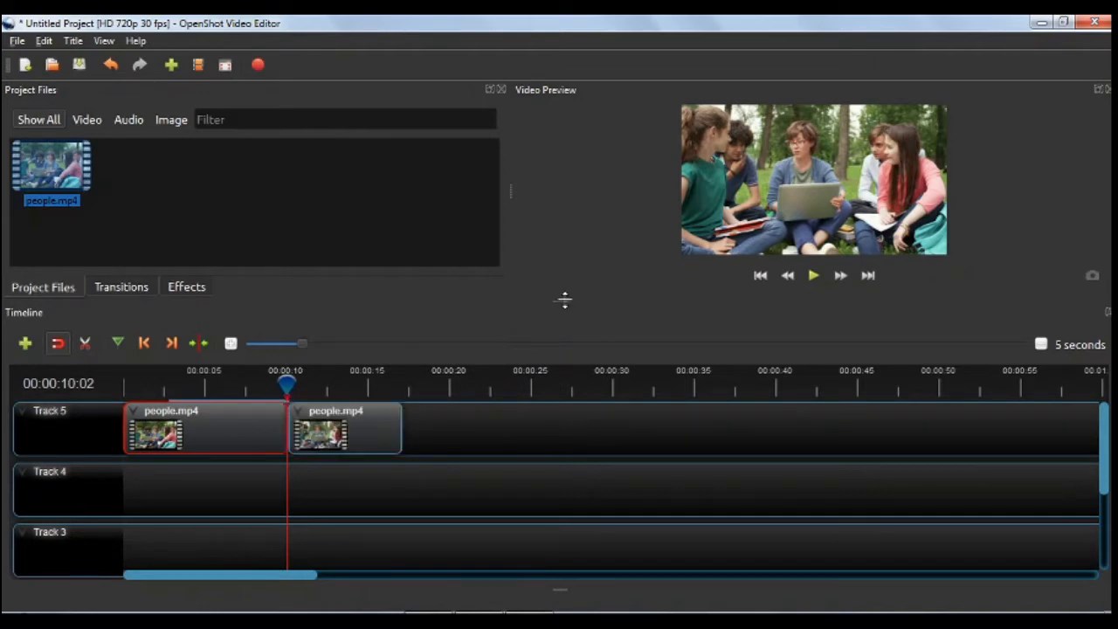
{"action": "left_click_drag", "start_coordinate": [564, 299], "coordinate": [559, 242]}
{"action": "left_click_drag", "start_coordinate": [347, 379], "coordinate": [533, 378]}
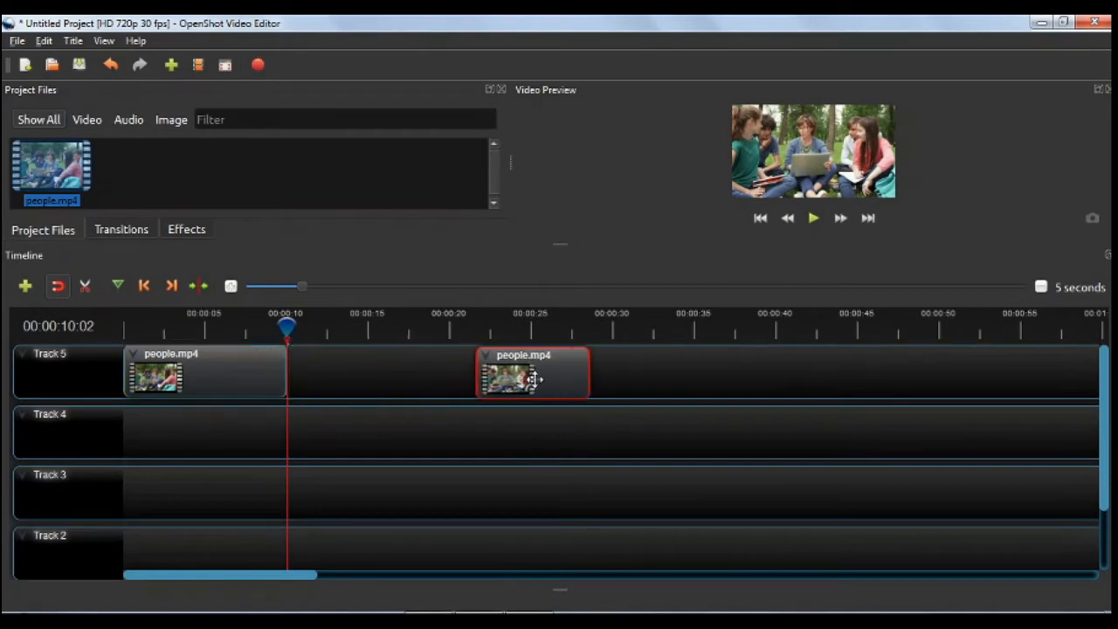
- Copy the first people.mp4 part and paste the duplicate directly after it on Track 5
{"action": "right_click", "coordinate": [217, 376]}
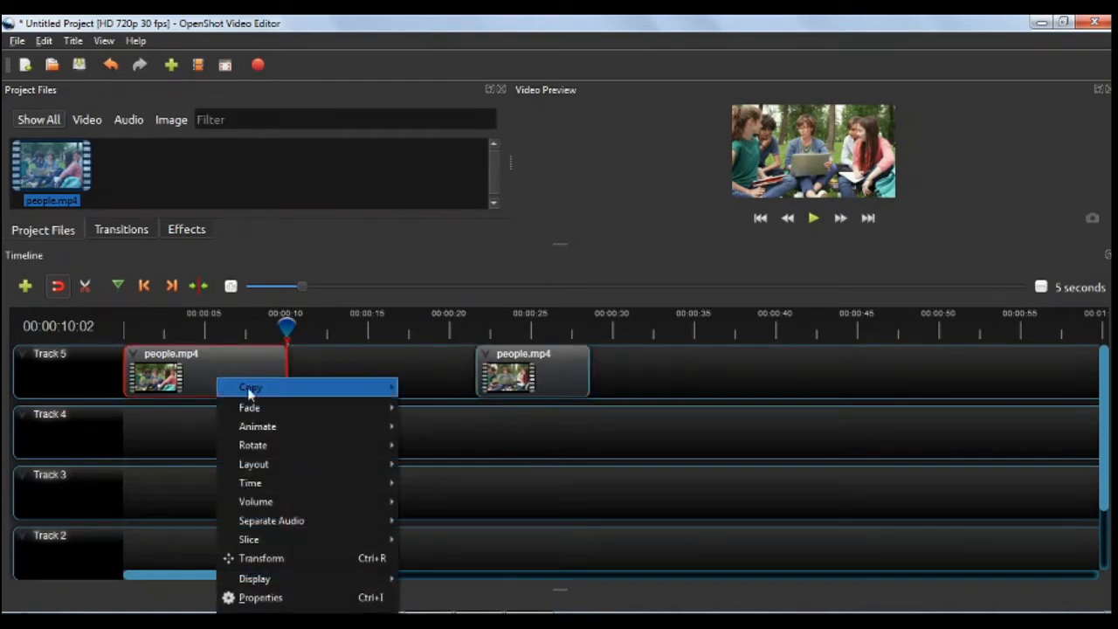
{"action": "mouse_move", "coordinate": [270, 394]}
{"action": "left_click", "coordinate": [422, 391]}
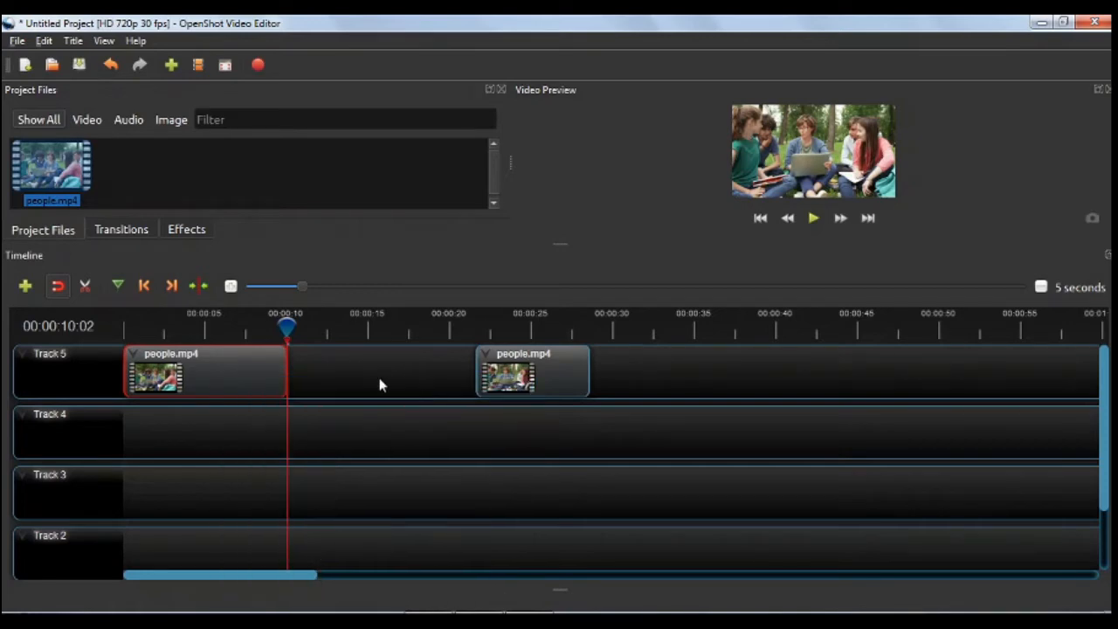
{"action": "left_click", "coordinate": [348, 378]}
{"action": "key", "text": "ctrl+v"}
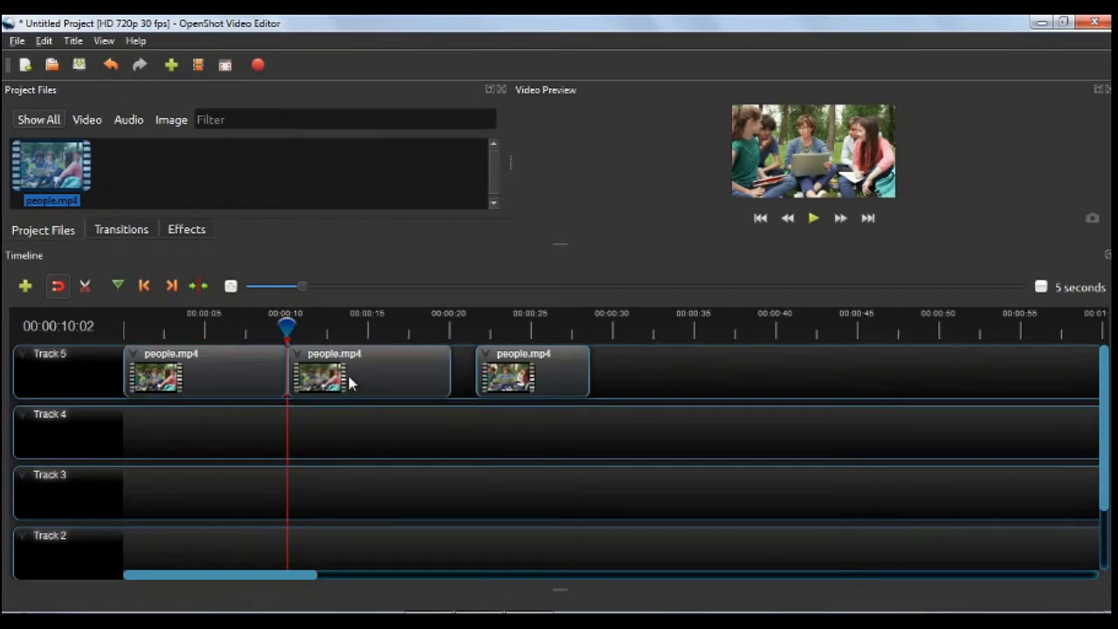
- Set the pasted clip's time to Fast Backward 4X and move the last people.mp4 part up against its end
{"action": "right_click", "coordinate": [337, 370]}
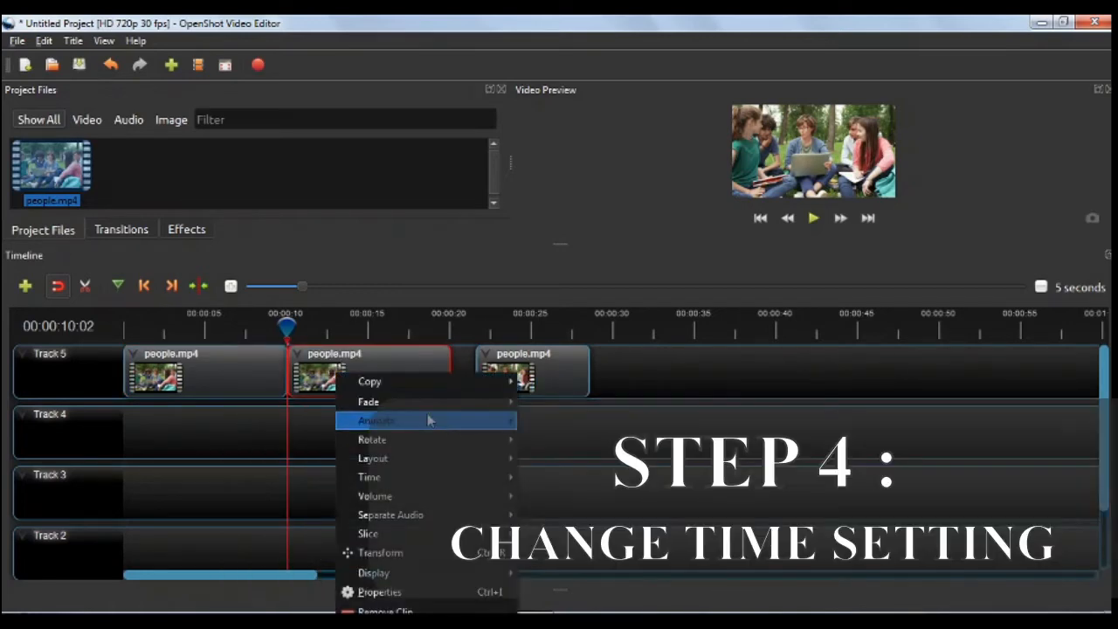
{"action": "mouse_move", "coordinate": [460, 432]}
{"action": "mouse_move", "coordinate": [466, 475]}
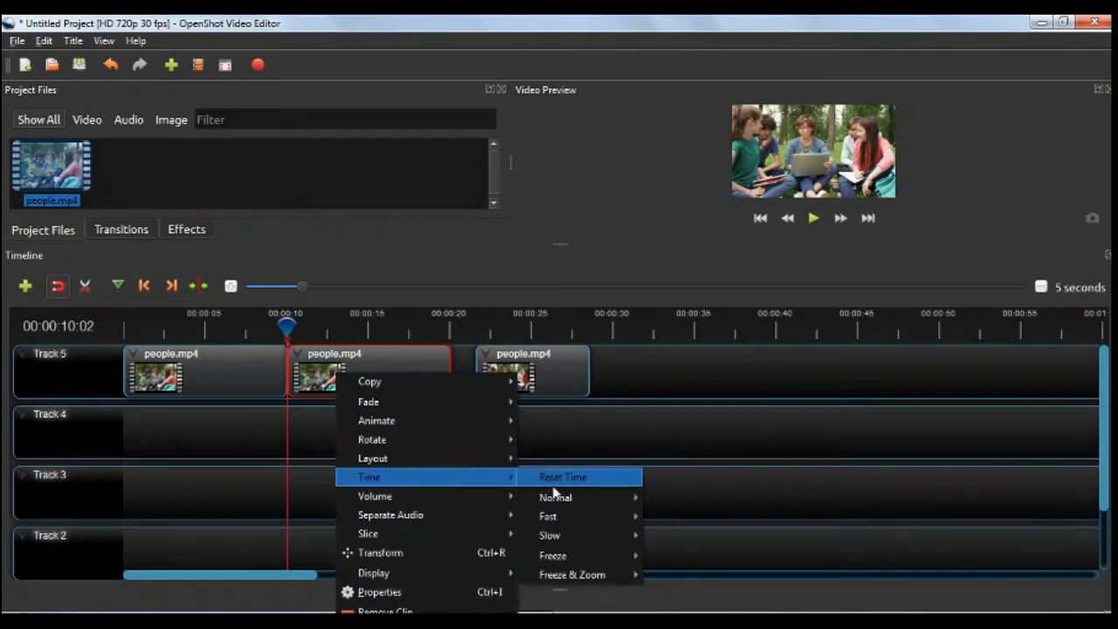
{"action": "mouse_move", "coordinate": [601, 517]}
{"action": "mouse_move", "coordinate": [672, 535]}
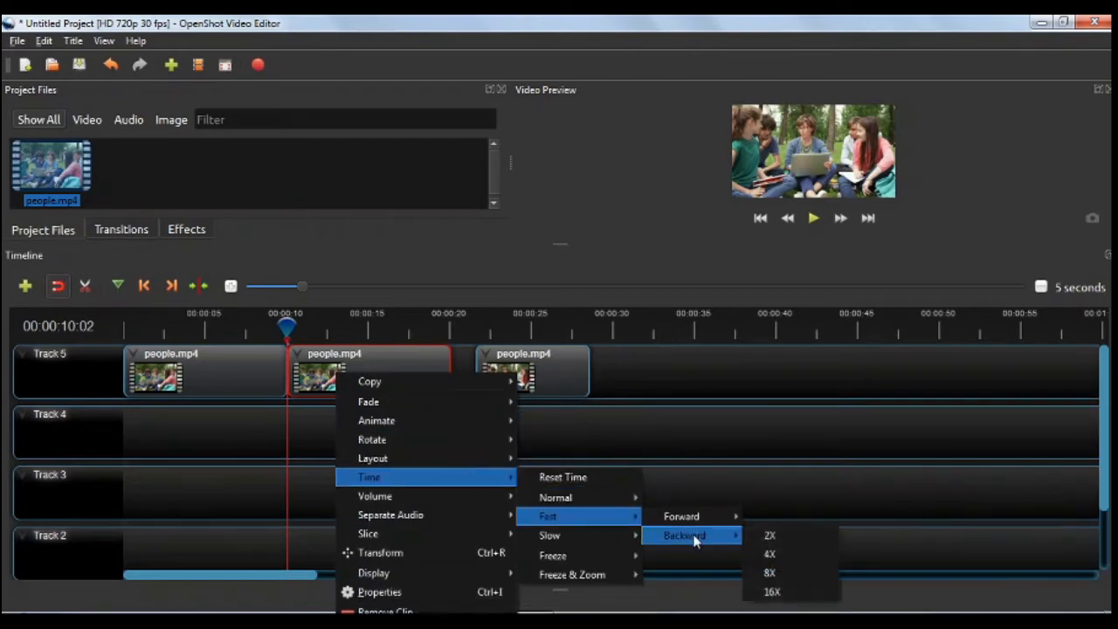
{"action": "left_click", "coordinate": [764, 551]}
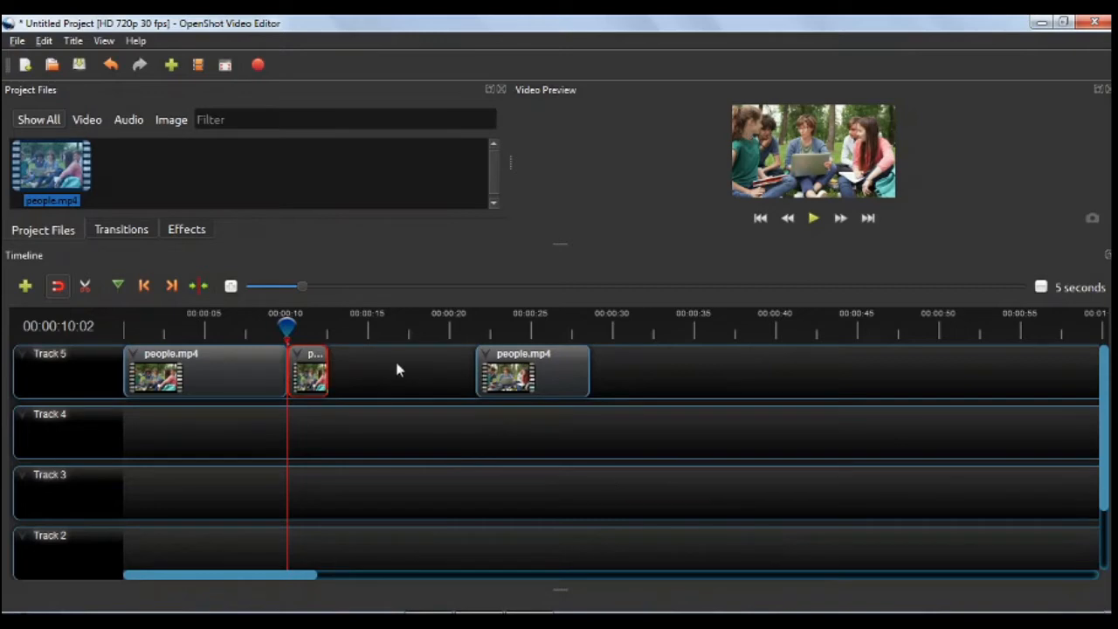
{"action": "left_click_drag", "start_coordinate": [507, 371], "coordinate": [360, 377]}
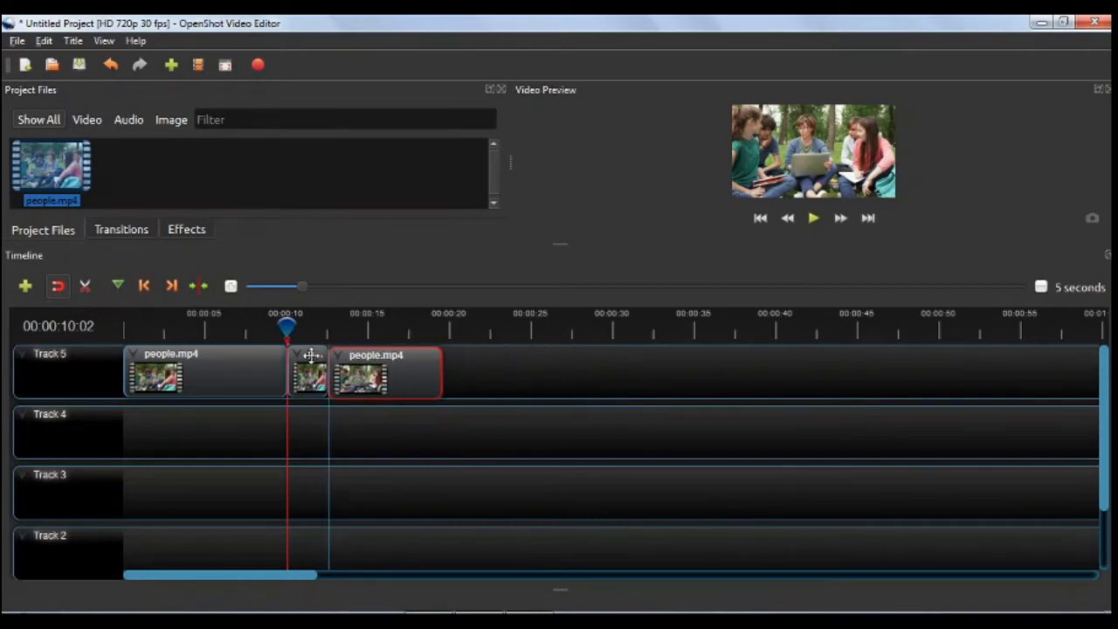
- Preview the rewind from about 6 seconds in an enlarged preview area, with playback stopped at the end
{"action": "left_click_drag", "start_coordinate": [283, 323], "coordinate": [221, 323]}
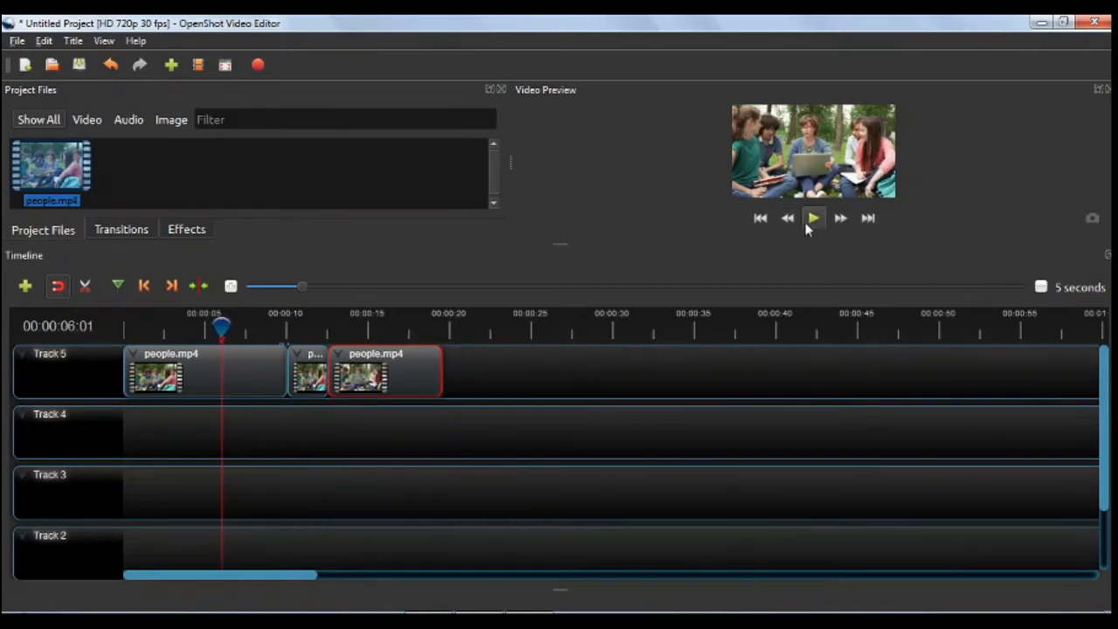
{"action": "left_click_drag", "start_coordinate": [558, 246], "coordinate": [551, 361]}
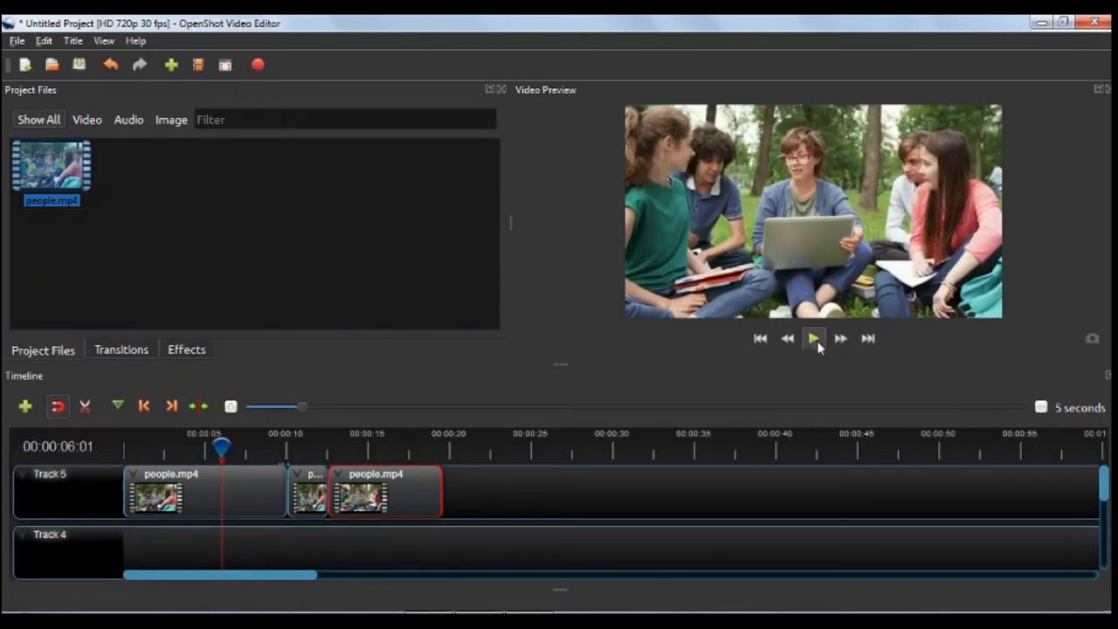
{"action": "left_click", "coordinate": [814, 338]}
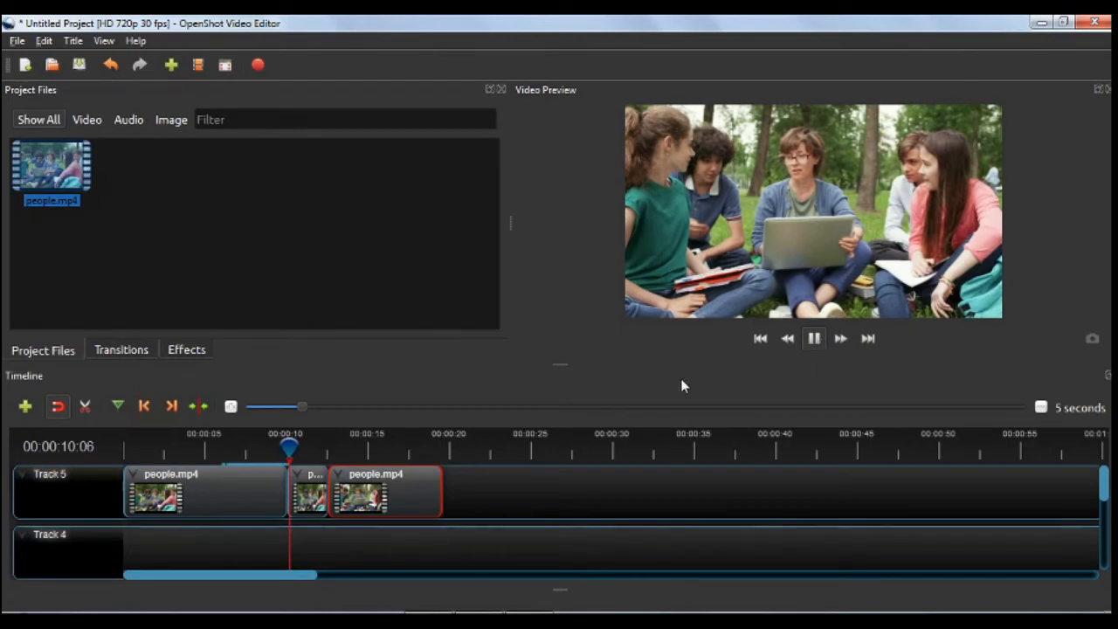
{"action": "left_click", "coordinate": [279, 446]}
{"action": "left_click", "coordinate": [813, 340]}
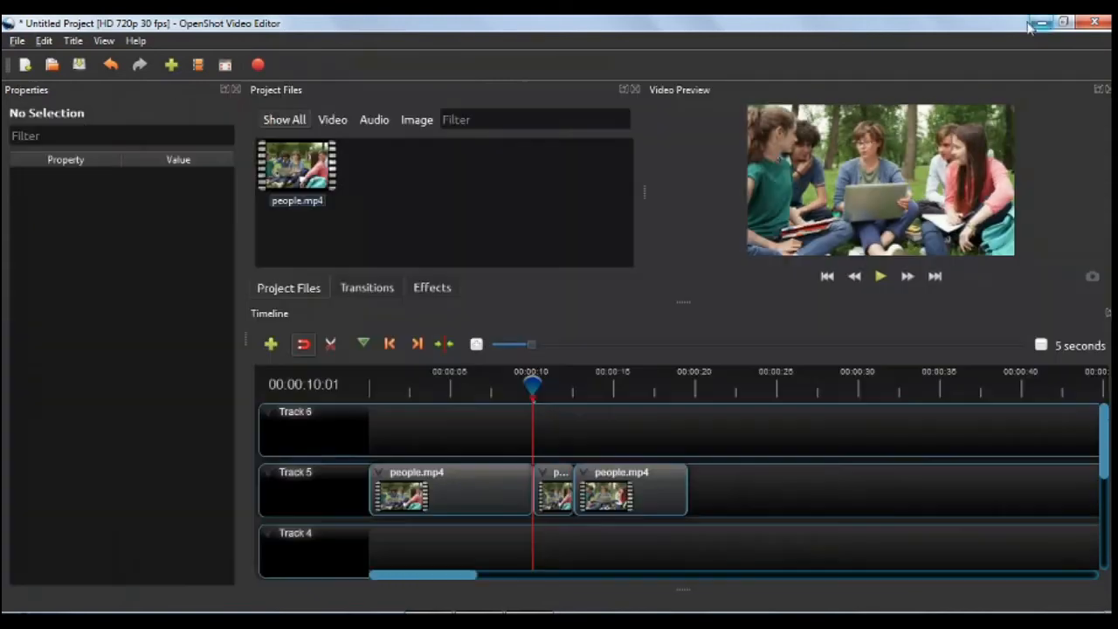
- Switch to Paint and fill the blank canvas with black
{"action": "left_click", "coordinate": [55, 611]}
{"action": "type", "text": "paint"}
{"action": "key", "text": "Return"}
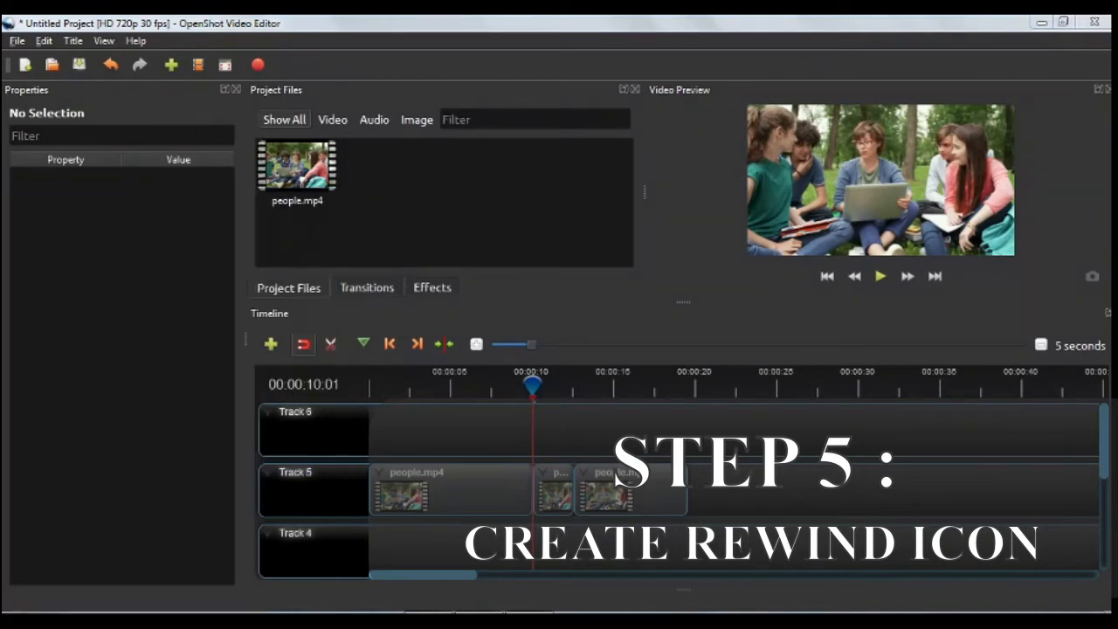
{"action": "left_click", "coordinate": [219, 72]}
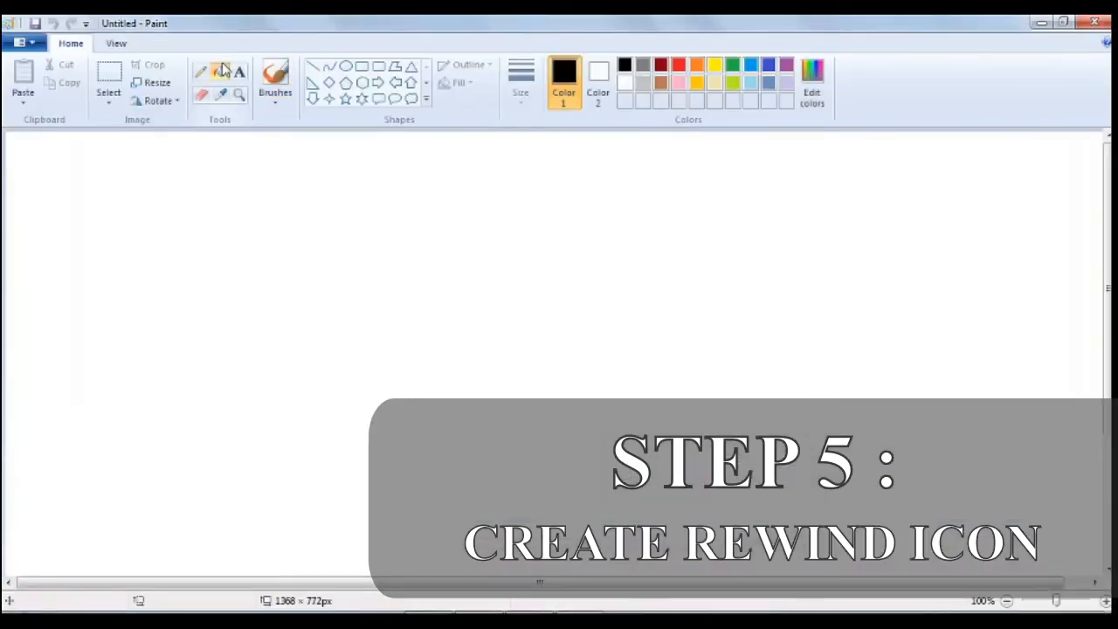
{"action": "left_click", "coordinate": [375, 277]}
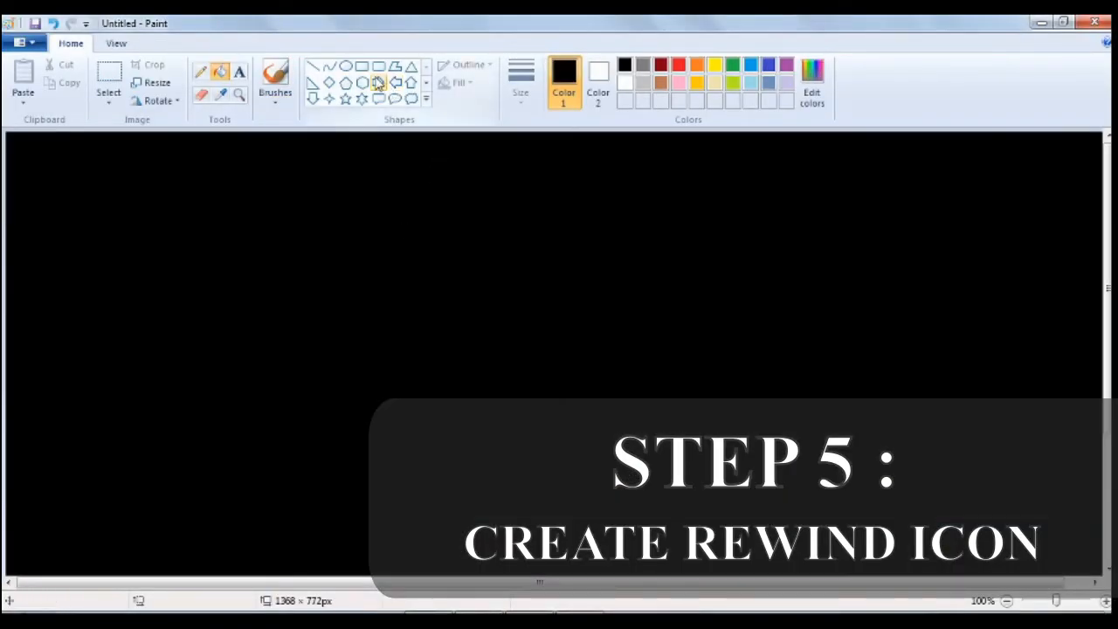
- Draw two white triangle outlines stacked vertically near the canvas's upper middle, about 131 × 70 px and 126 × 75 px
{"action": "left_click", "coordinate": [409, 69]}
{"action": "left_click", "coordinate": [643, 82]}
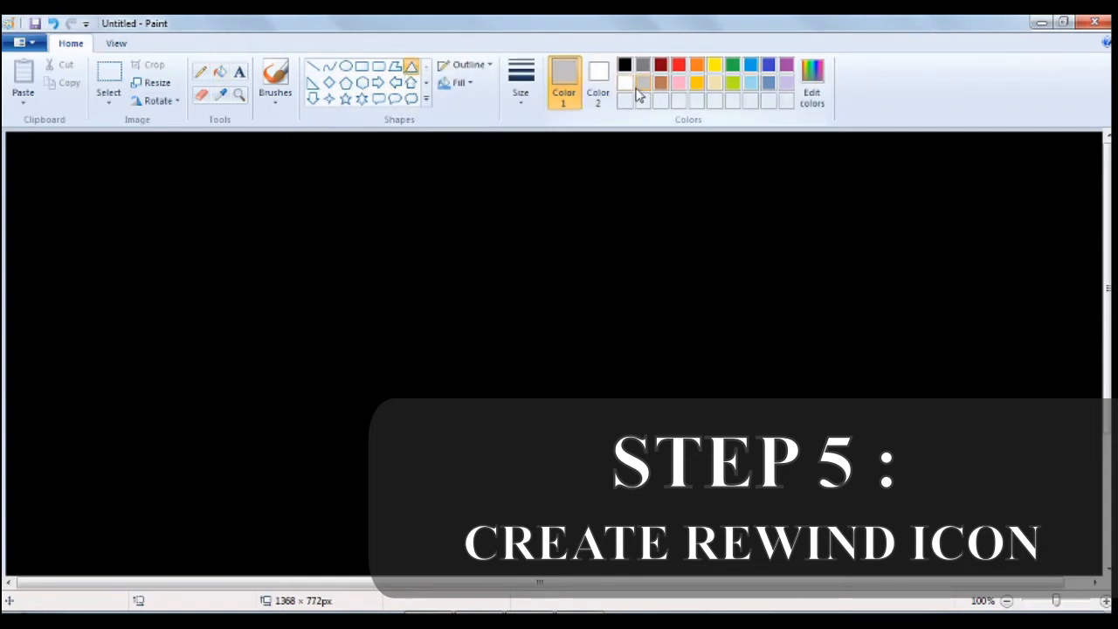
{"action": "left_click", "coordinate": [625, 68]}
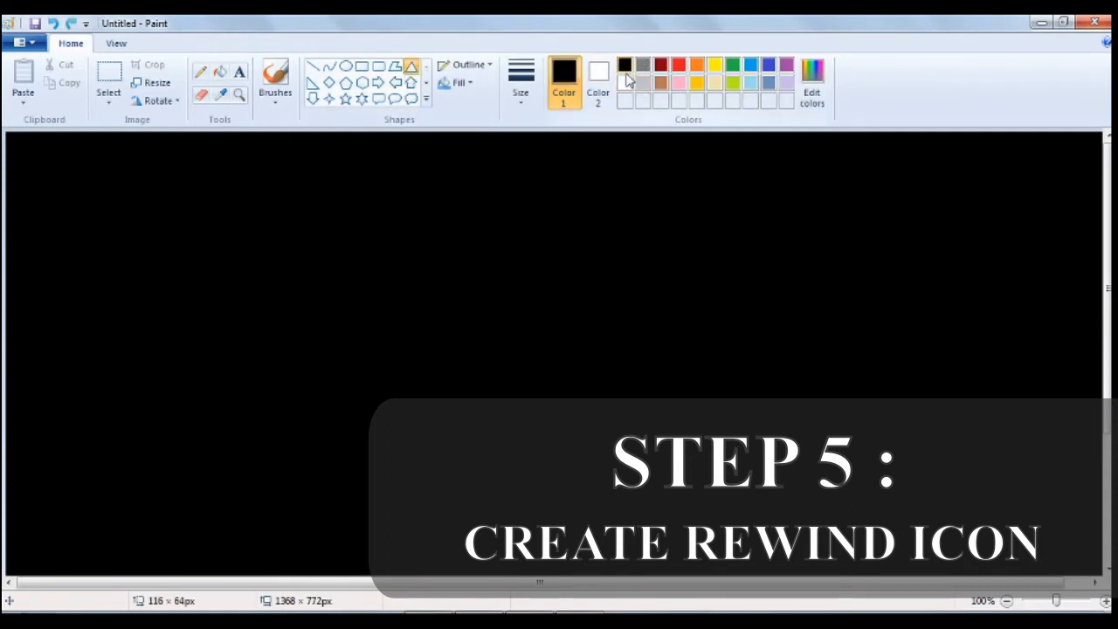
{"action": "left_click", "coordinate": [626, 83]}
{"action": "left_click_drag", "start_coordinate": [379, 180], "coordinate": [488, 239]}
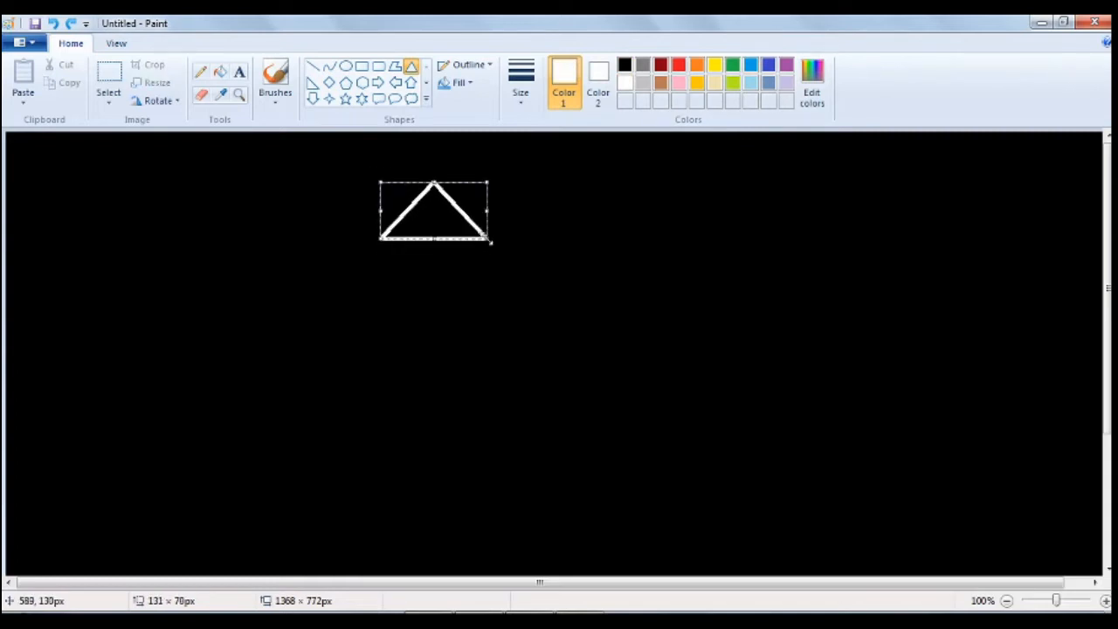
{"action": "left_click", "coordinate": [397, 259]}
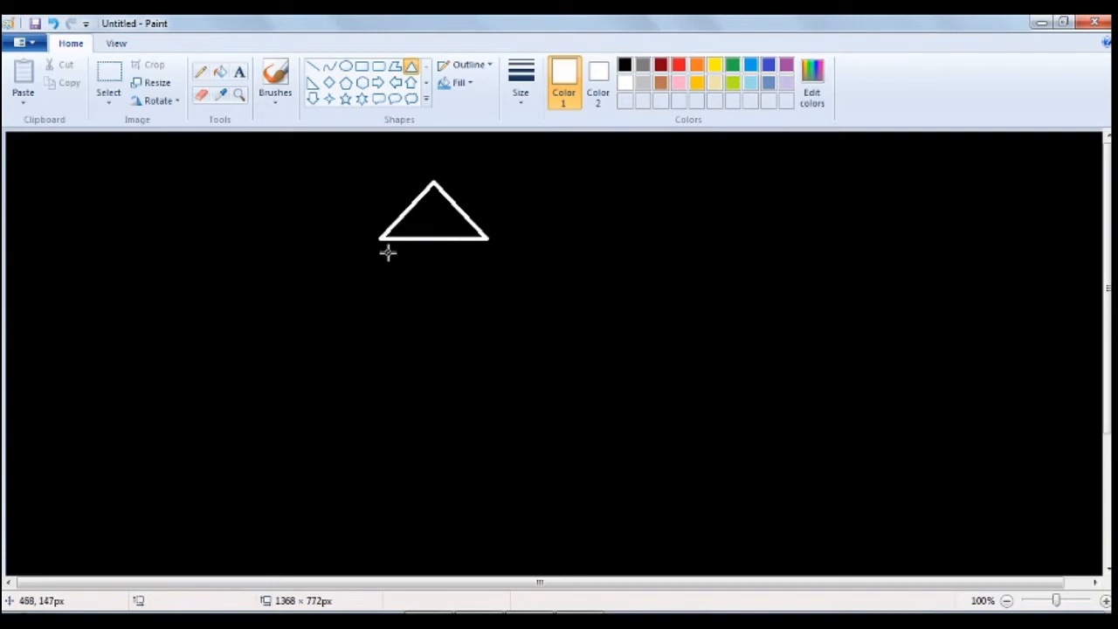
{"action": "left_click_drag", "start_coordinate": [384, 254], "coordinate": [486, 314]}
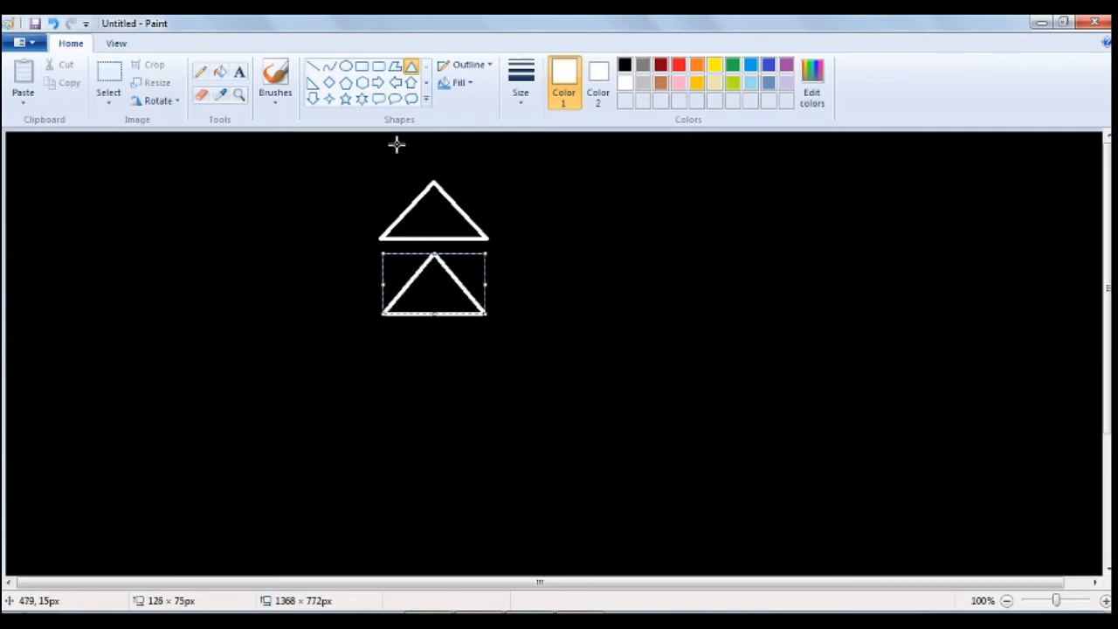
- Fill both triangles with solid white
{"action": "left_click", "coordinate": [219, 72]}
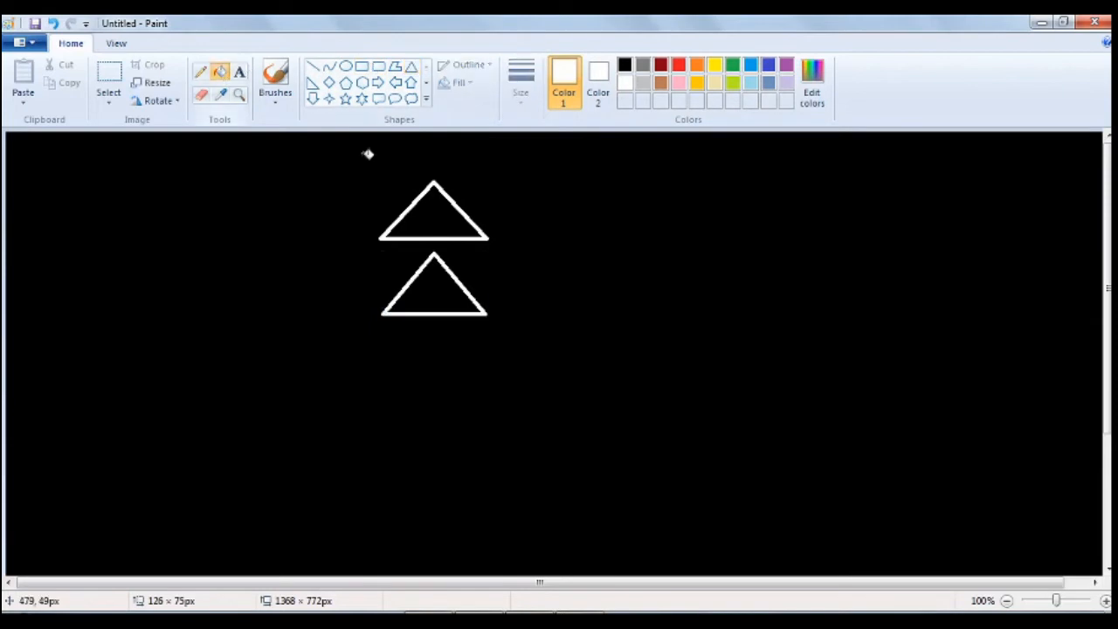
{"action": "left_click", "coordinate": [443, 231]}
{"action": "left_click", "coordinate": [452, 308]}
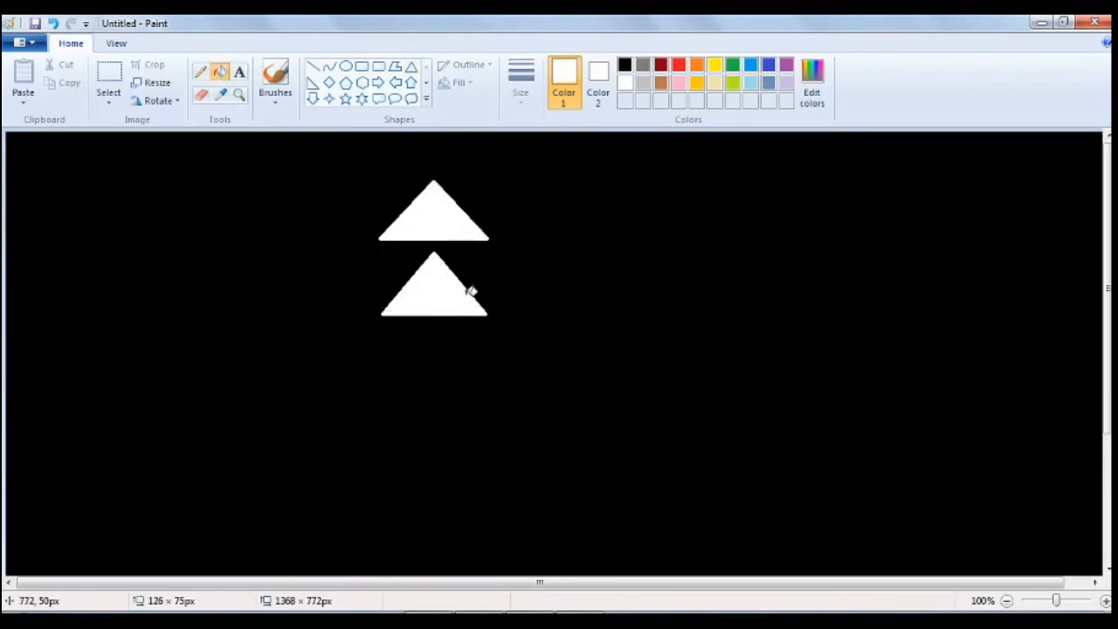
- Close Paint, saving the drawing to the Desktop as a PNG named Untitled1
{"action": "left_click", "coordinate": [1095, 22]}
{"action": "left_click", "coordinate": [529, 328]}
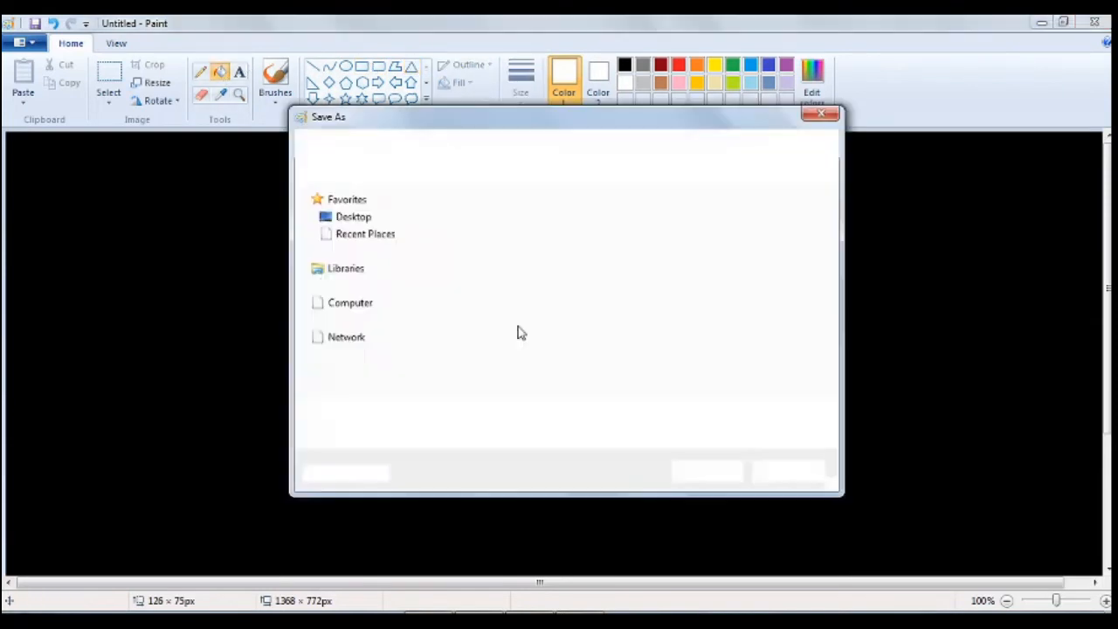
{"action": "left_click", "coordinate": [715, 480]}
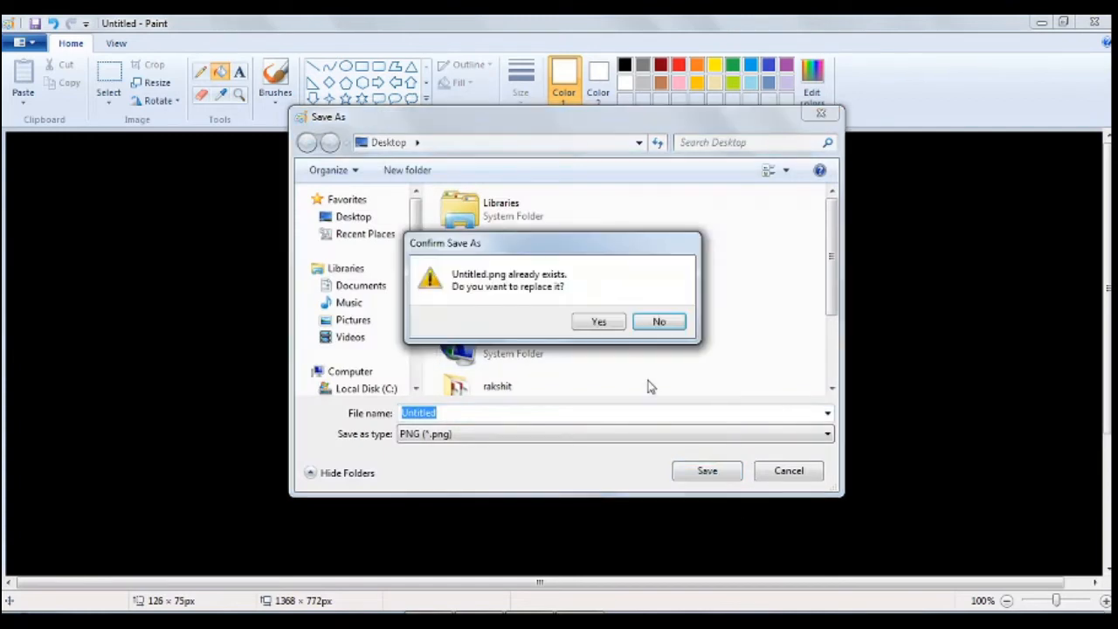
{"action": "left_click", "coordinate": [655, 323]}
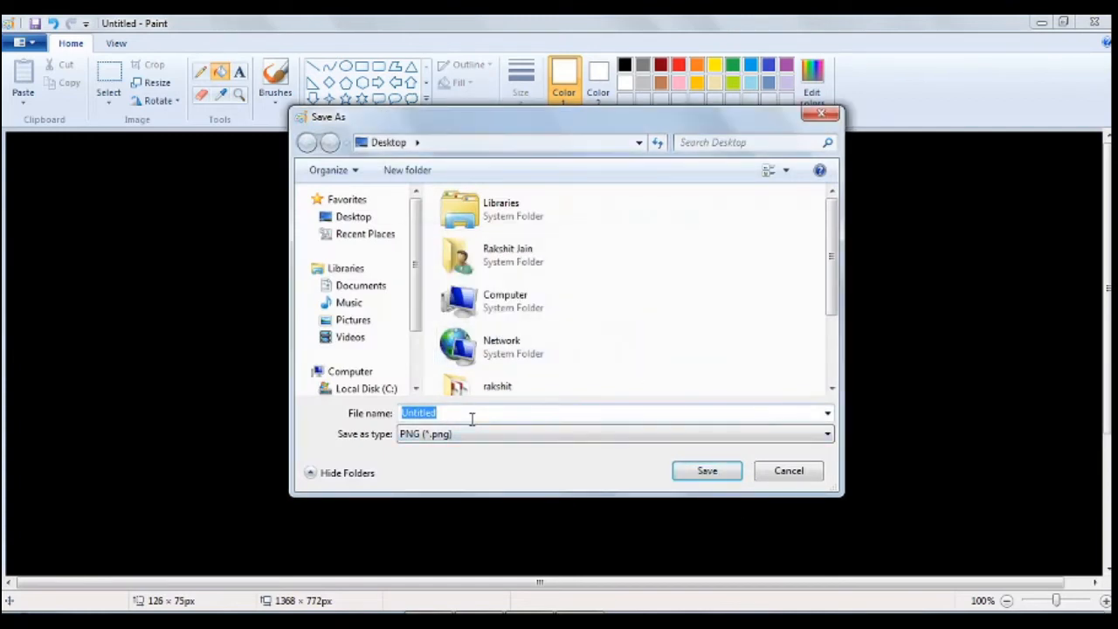
{"action": "left_click", "coordinate": [471, 419]}
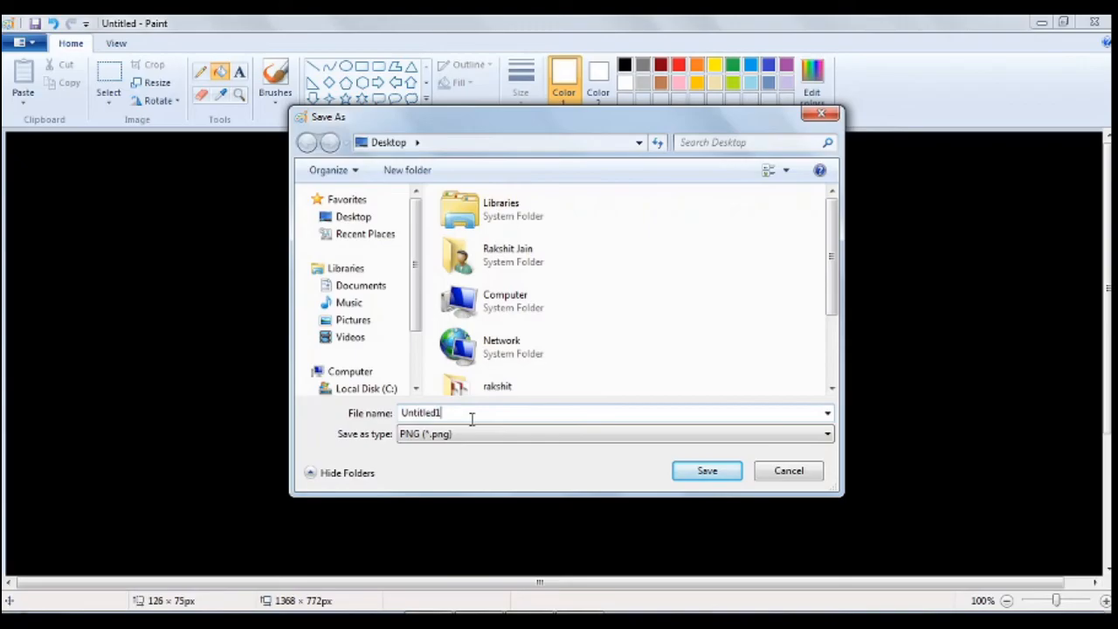
{"action": "left_click", "coordinate": [703, 468]}
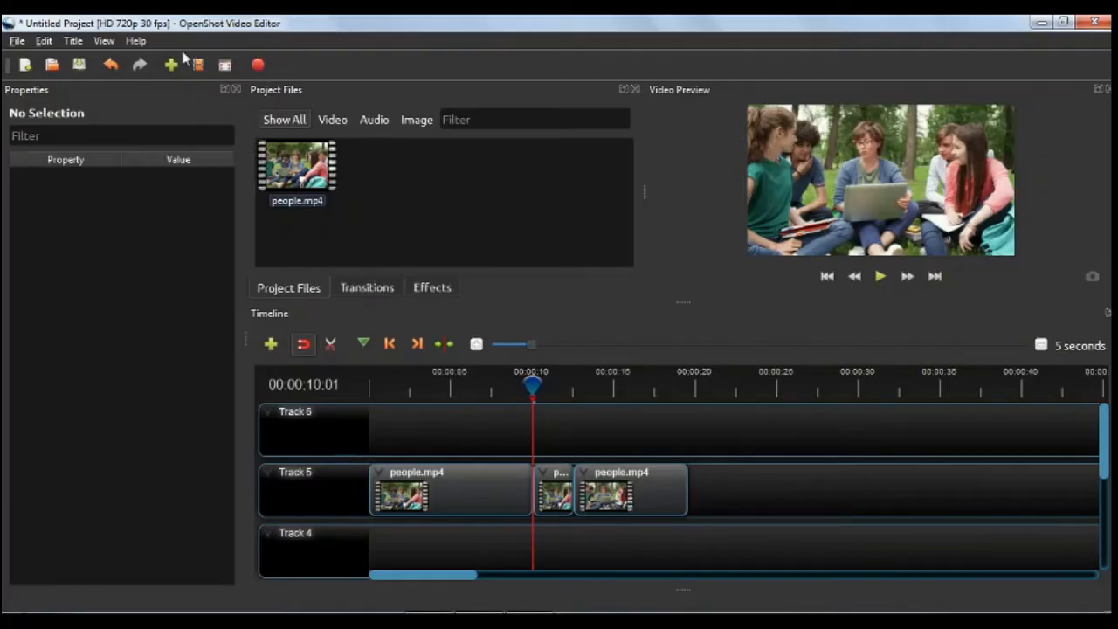
- Import Untitled1.png from the Desktop into the OpenShot project files
{"action": "left_click", "coordinate": [171, 64]}
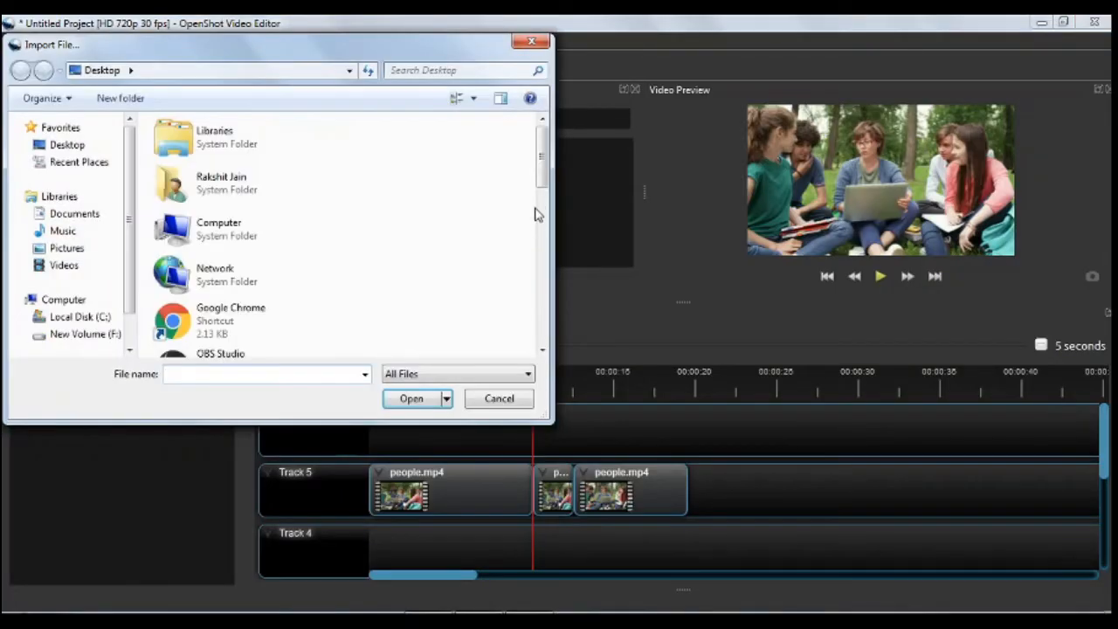
{"action": "left_click_drag", "start_coordinate": [541, 177], "coordinate": [541, 310]}
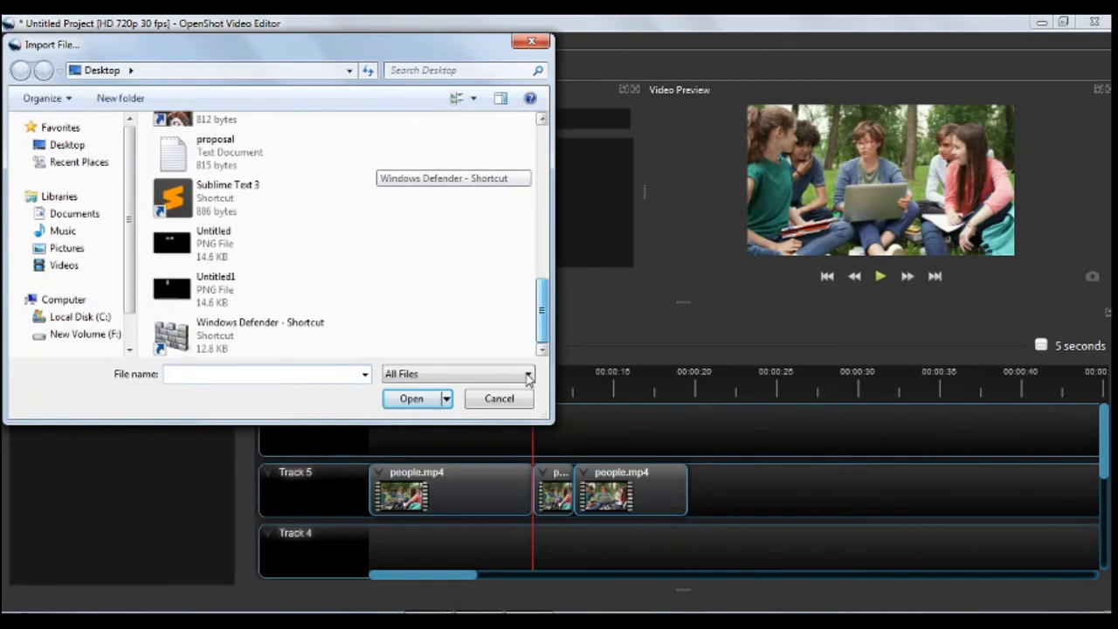
{"action": "left_click", "coordinate": [267, 277]}
{"action": "left_click", "coordinate": [411, 398]}
- Place Untitled1.png on Track 6 starting at about 10 seconds, above the reversed clip, and apply the Chroma Key effect to it
{"action": "left_click_drag", "start_coordinate": [380, 170], "coordinate": [537, 421]}
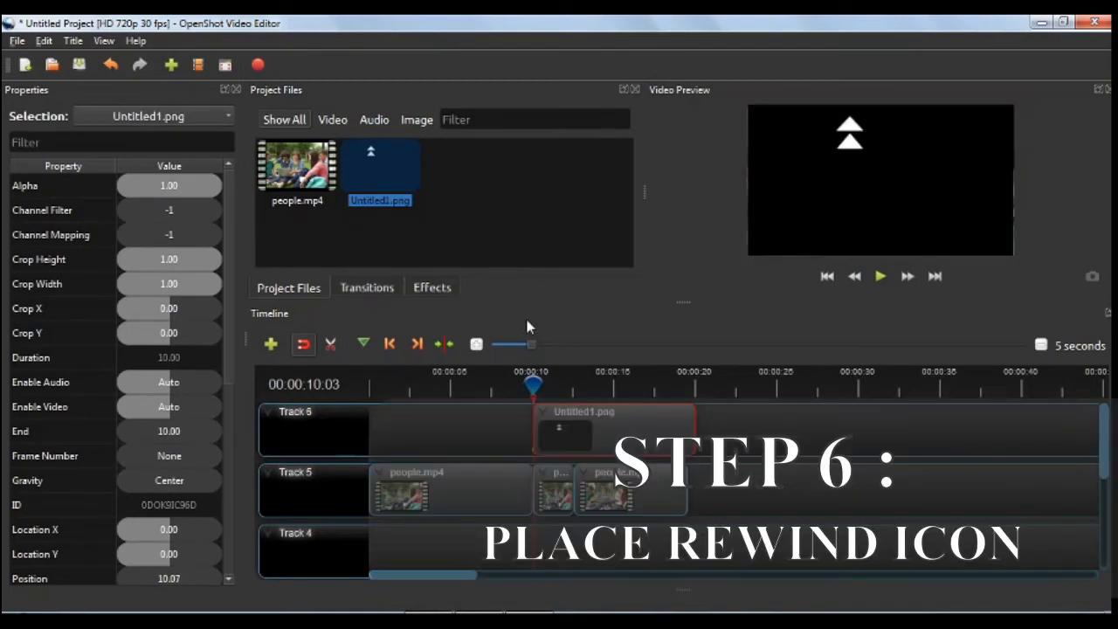
{"action": "left_click", "coordinate": [439, 289]}
{"action": "left_click_drag", "start_coordinate": [541, 189], "coordinate": [603, 437]}
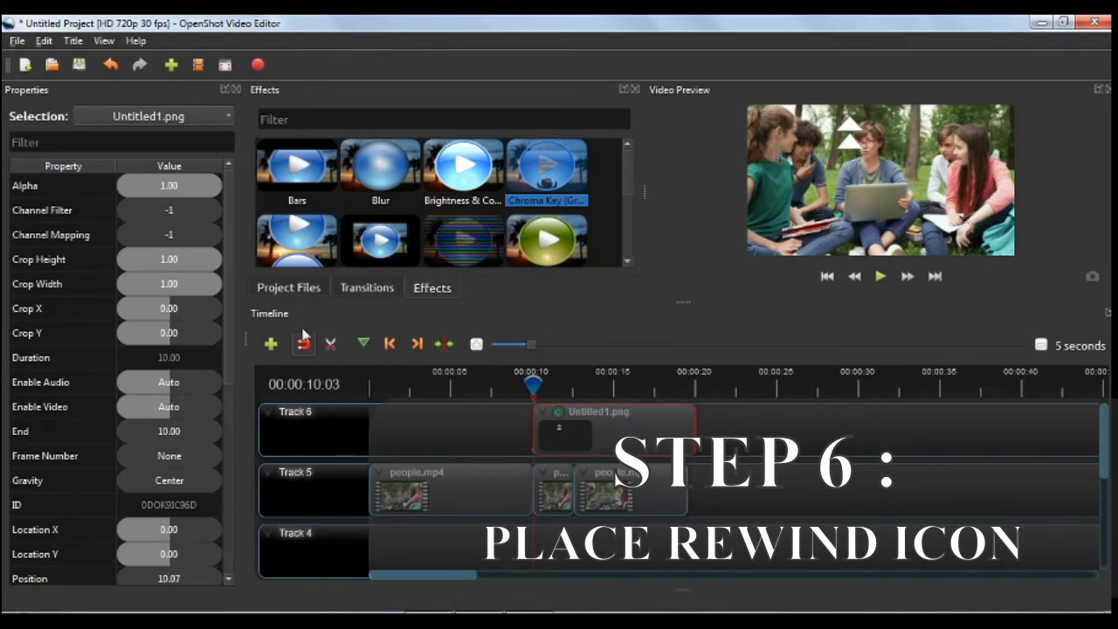
- Rotate Untitled1.png so its two triangles point left as a rewind symbol, entering a rotation of 267
{"action": "left_click_drag", "start_coordinate": [231, 334], "coordinate": [241, 453]}
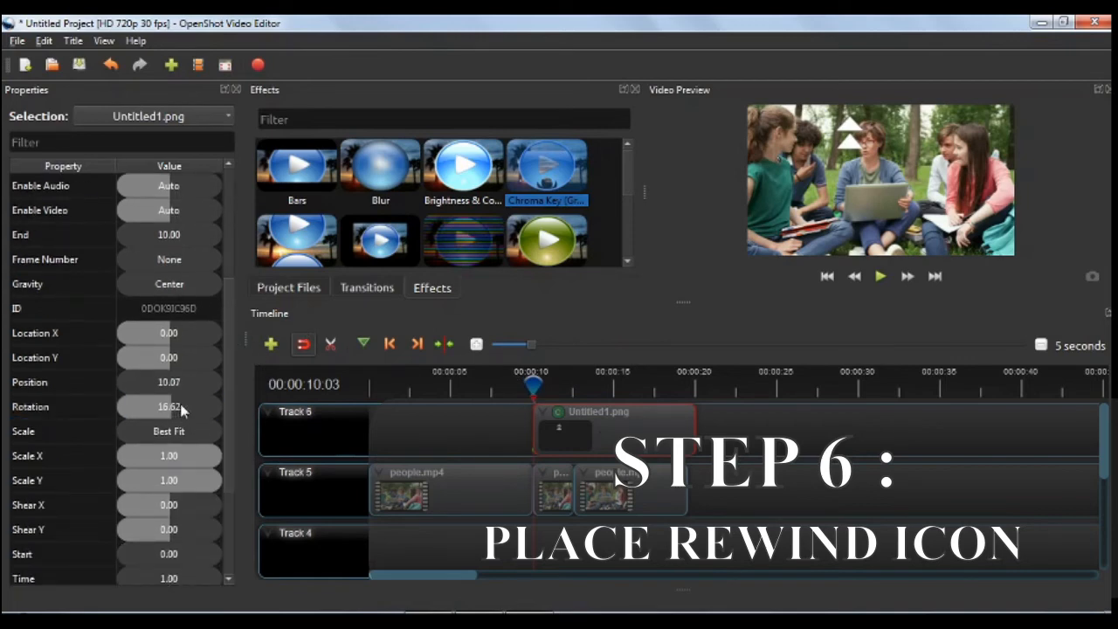
{"action": "left_click_drag", "start_coordinate": [180, 405], "coordinate": [210, 416]}
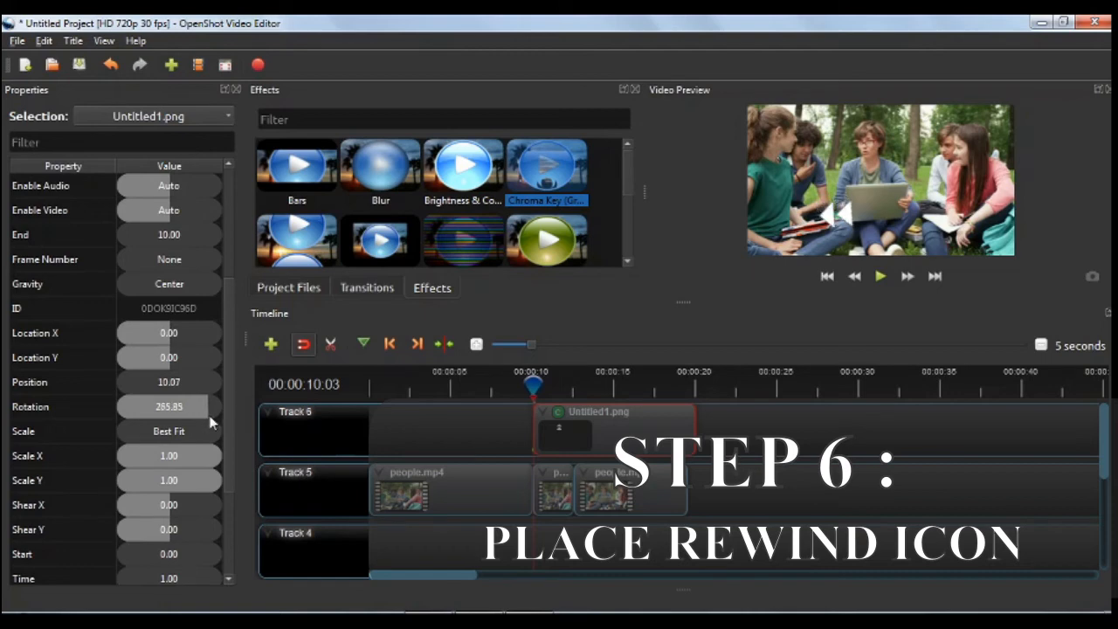
{"action": "double_click", "coordinate": [205, 411]}
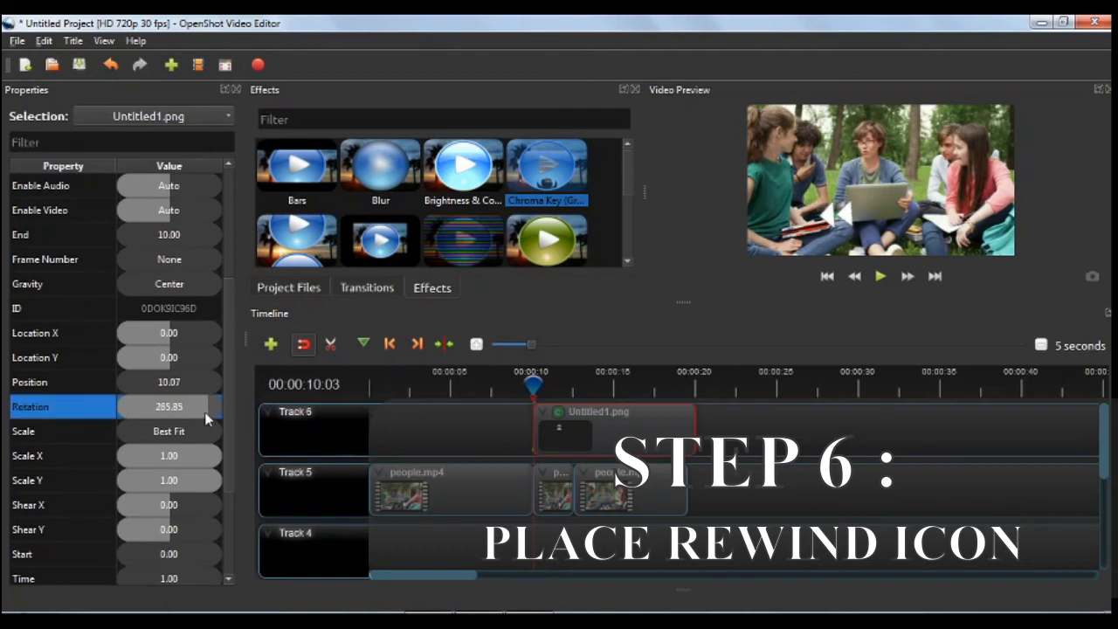
{"action": "type", "text": "267"}
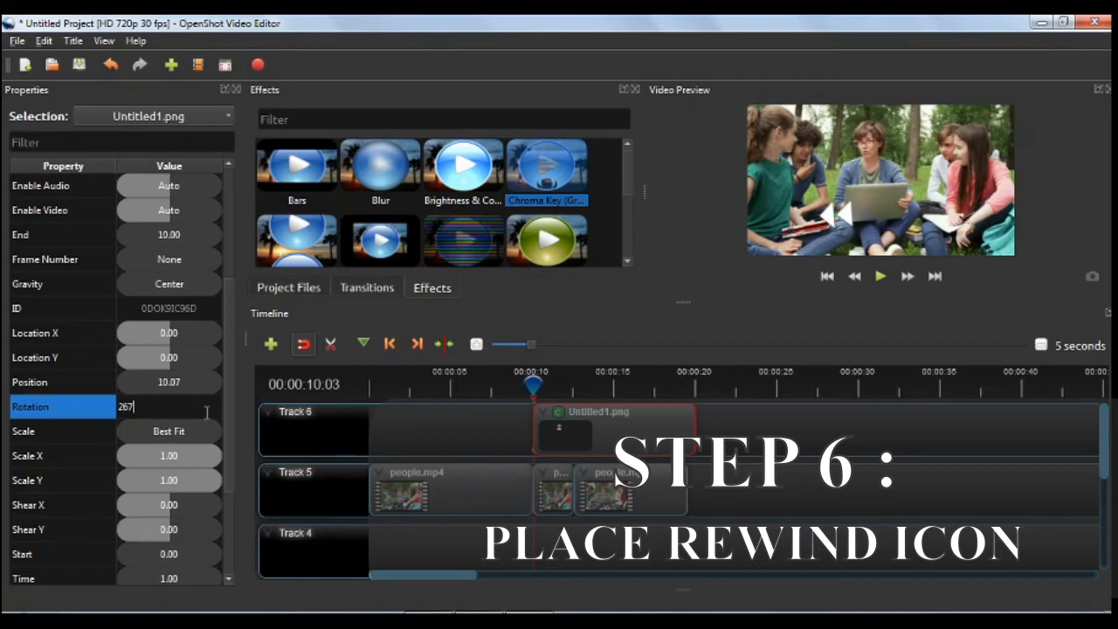
{"action": "key", "text": "Return"}
- Try rotation values of 280 and 268 on Untitled1.png to level the rewind triangles
{"action": "double_click", "coordinate": [204, 411]}
{"action": "type", "text": "280"}
{"action": "key", "text": "Return"}
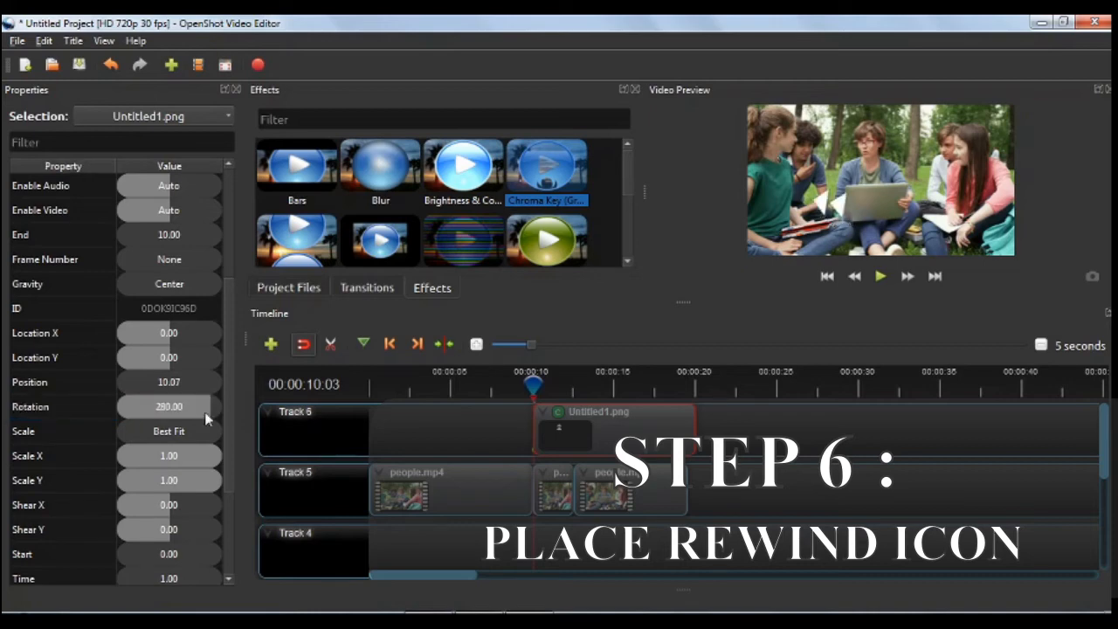
{"action": "double_click", "coordinate": [205, 415]}
{"action": "type", "text": "268"}
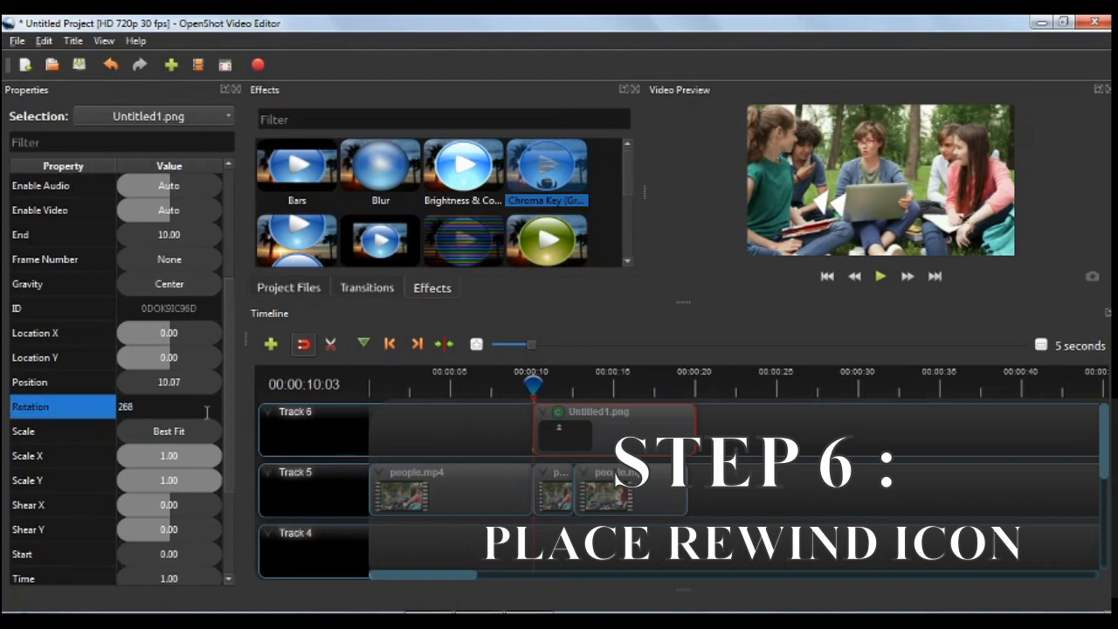
{"action": "key", "text": "Return"}
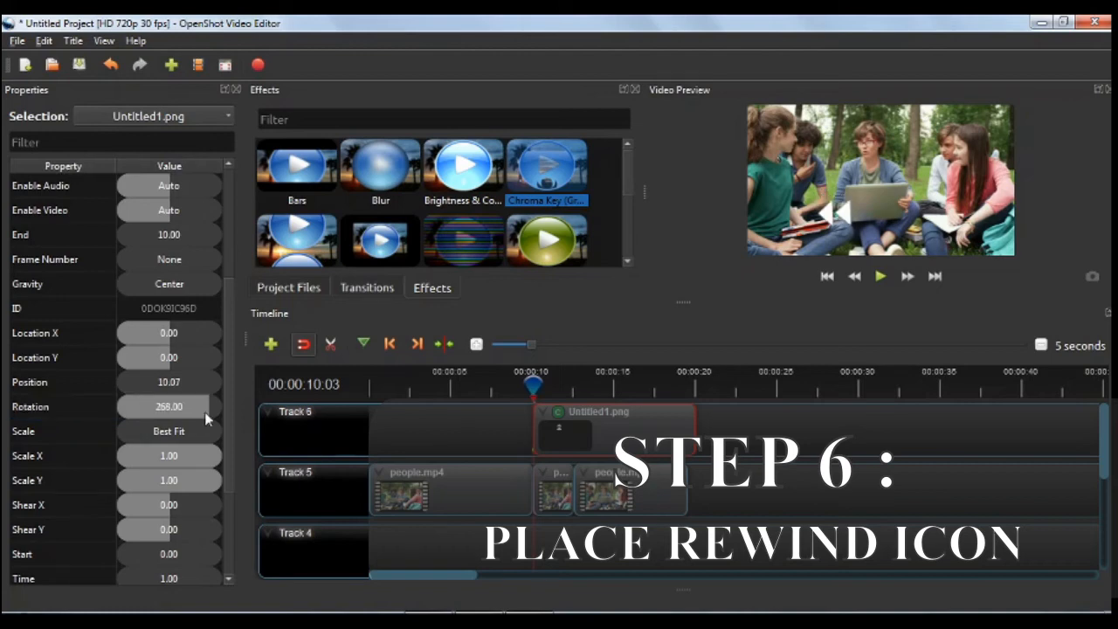
- Fine-tune the rotation of Untitled1.png by trying 267.5 and 268.5
{"action": "double_click", "coordinate": [204, 411]}
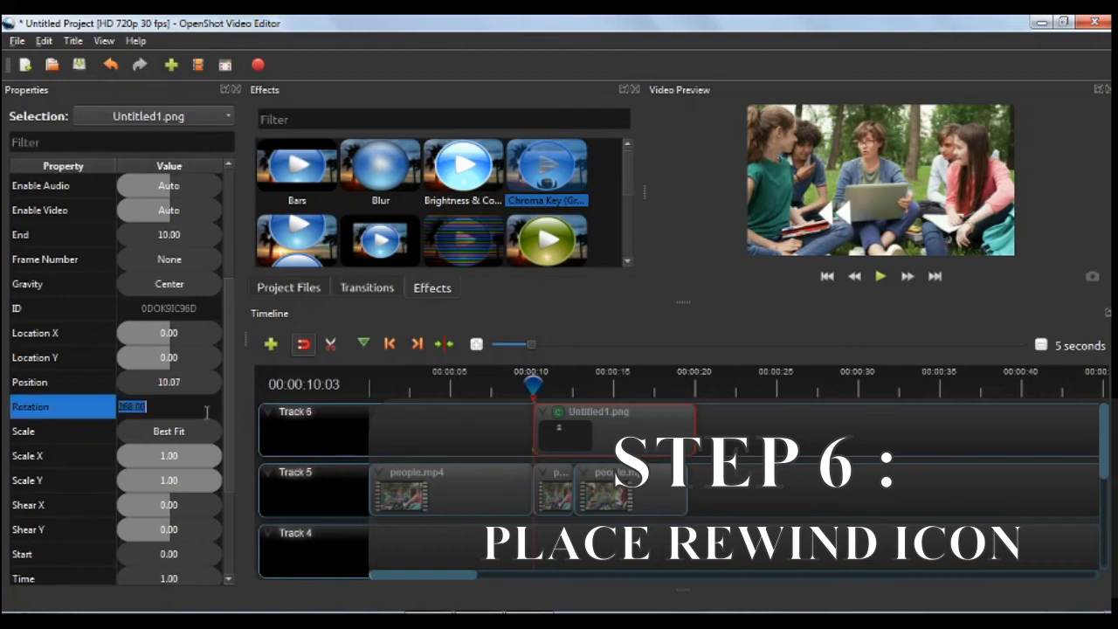
{"action": "type", "text": "267.5"}
{"action": "key", "text": "Return"}
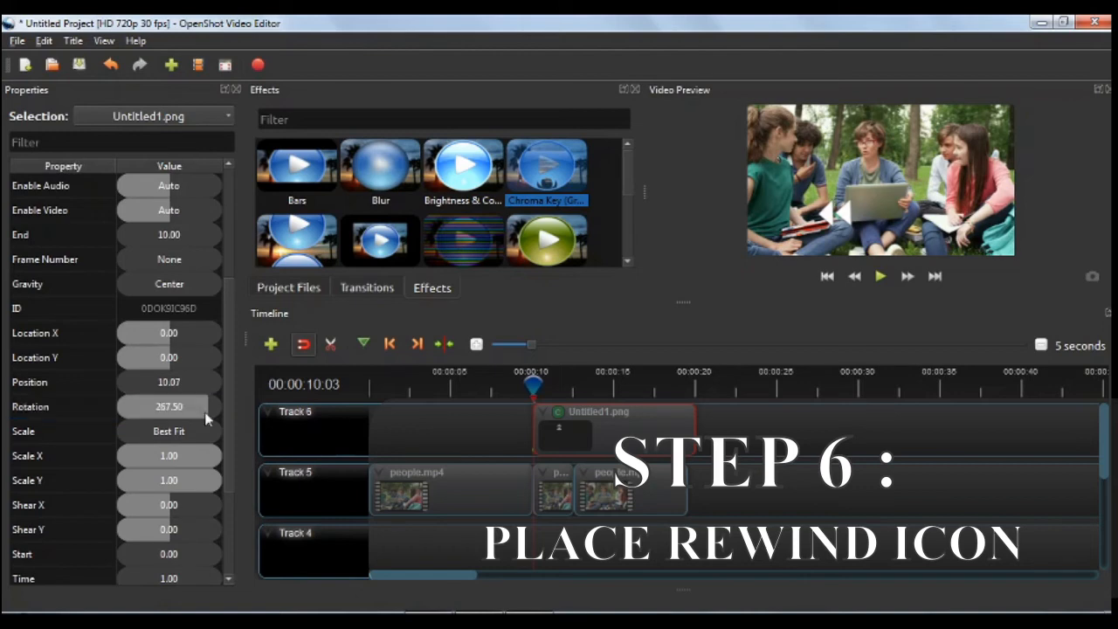
{"action": "double_click", "coordinate": [205, 412]}
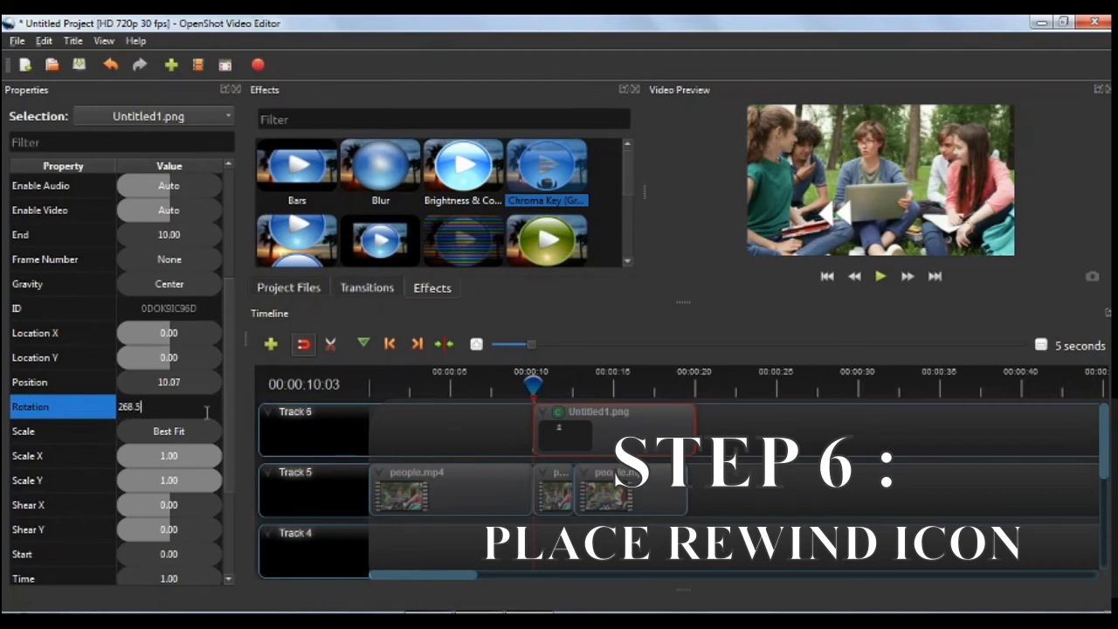
{"action": "key", "text": "Return"}
- Set the rotation of Untitled1.png to 268.90
{"action": "left_click", "coordinate": [206, 417]}
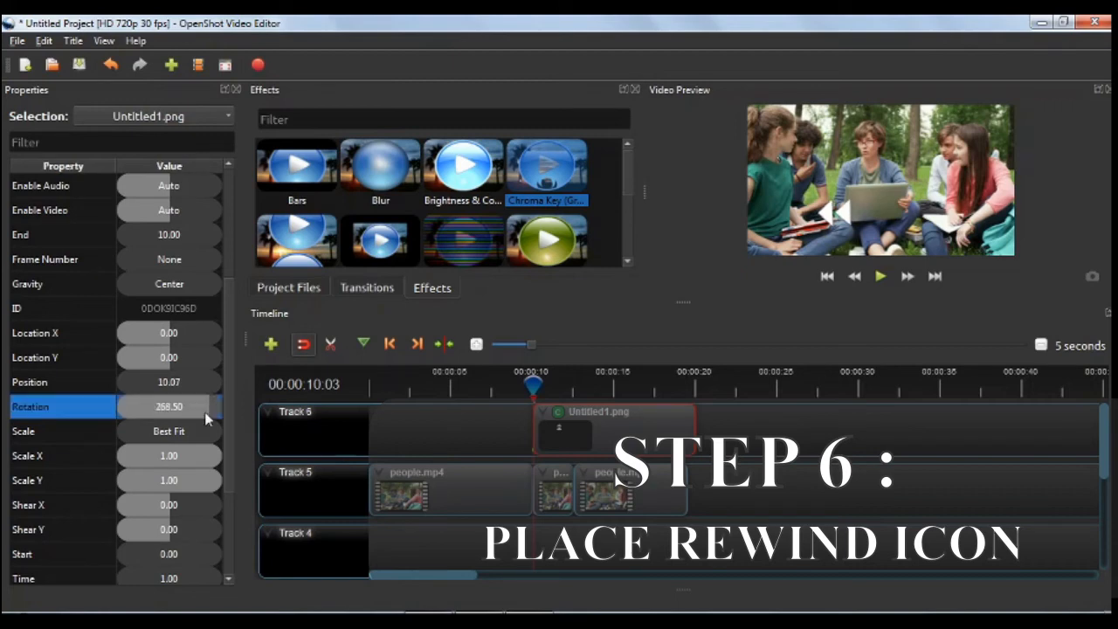
{"action": "double_click", "coordinate": [205, 413]}
{"action": "type", "text": "26"}
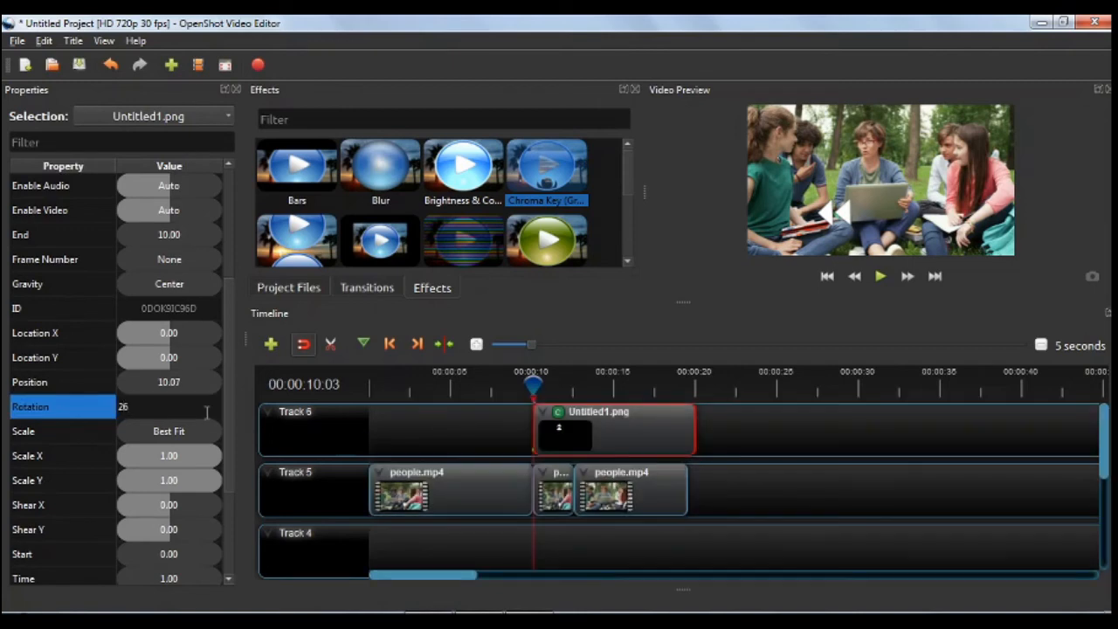
{"action": "key", "text": "Return"}
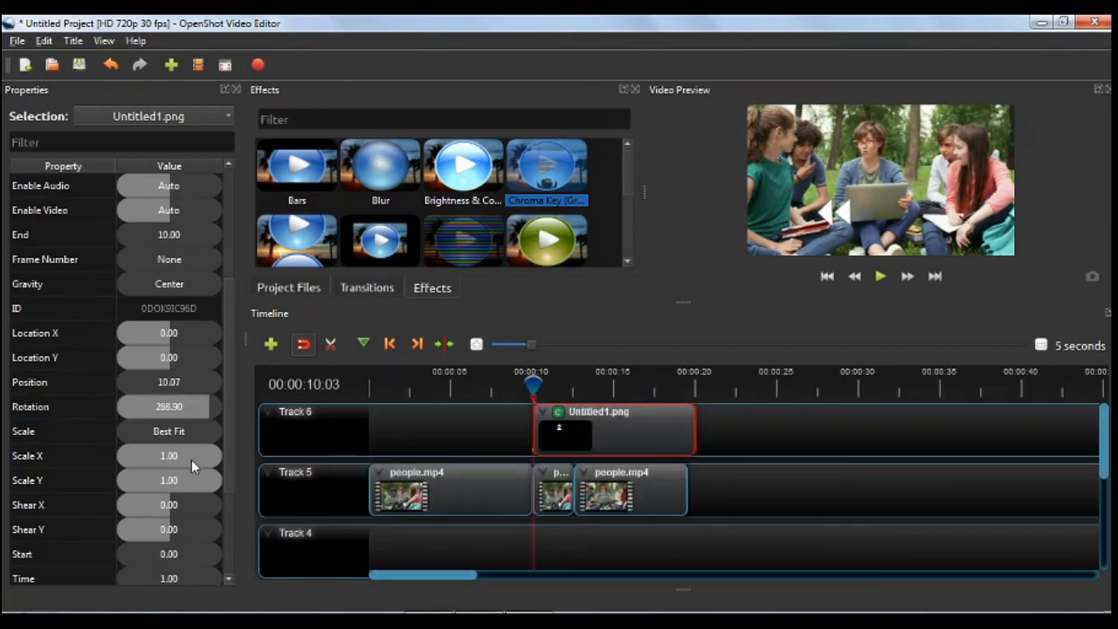
- Move the rewind icon toward the lower right of the picture, with Location Y at 0.12 and Location X at 0.57
{"action": "scroll", "coordinate": [230, 437], "scroll_direction": "down", "scroll_amount": 1}
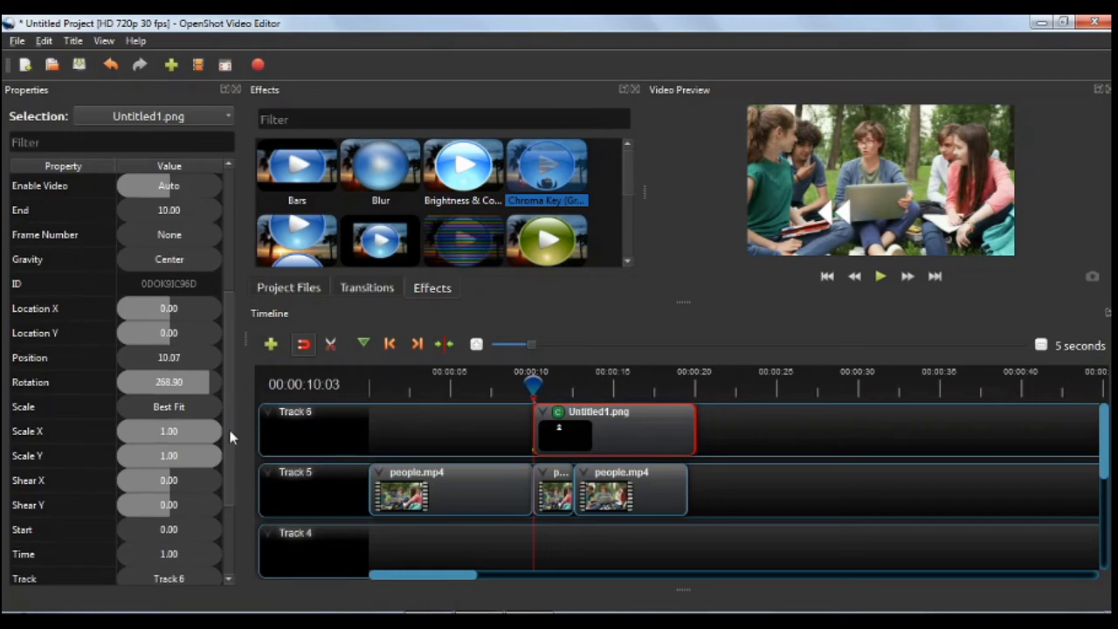
{"action": "left_click", "coordinate": [172, 333]}
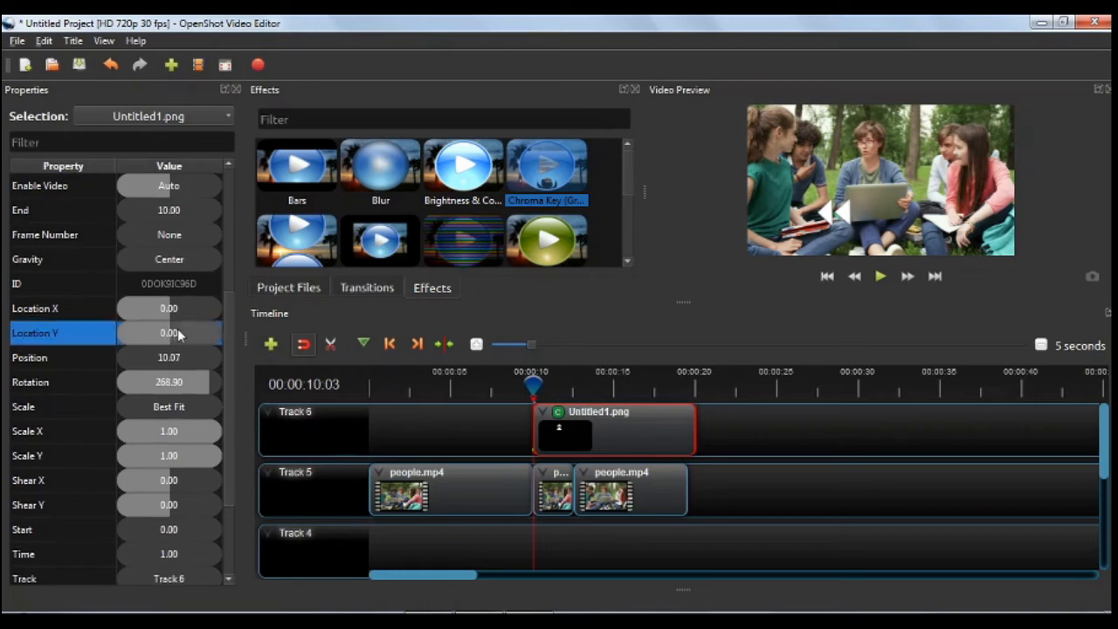
{"action": "left_click", "coordinate": [176, 332]}
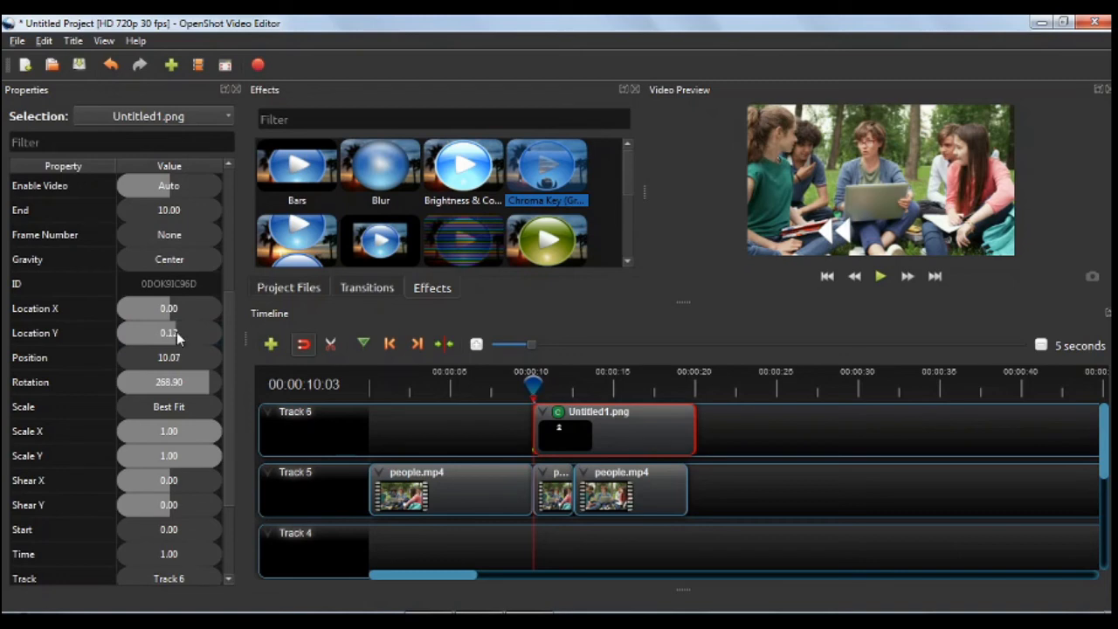
{"action": "left_click", "coordinate": [187, 310]}
{"action": "left_click", "coordinate": [195, 306]}
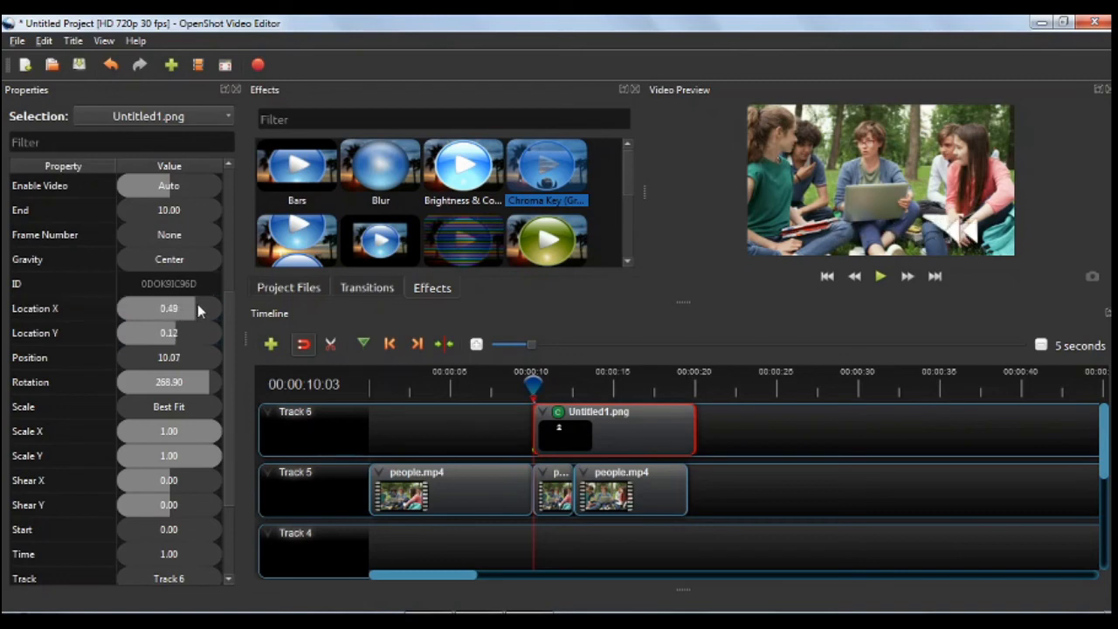
{"action": "left_click_drag", "start_coordinate": [197, 306], "coordinate": [200, 306]}
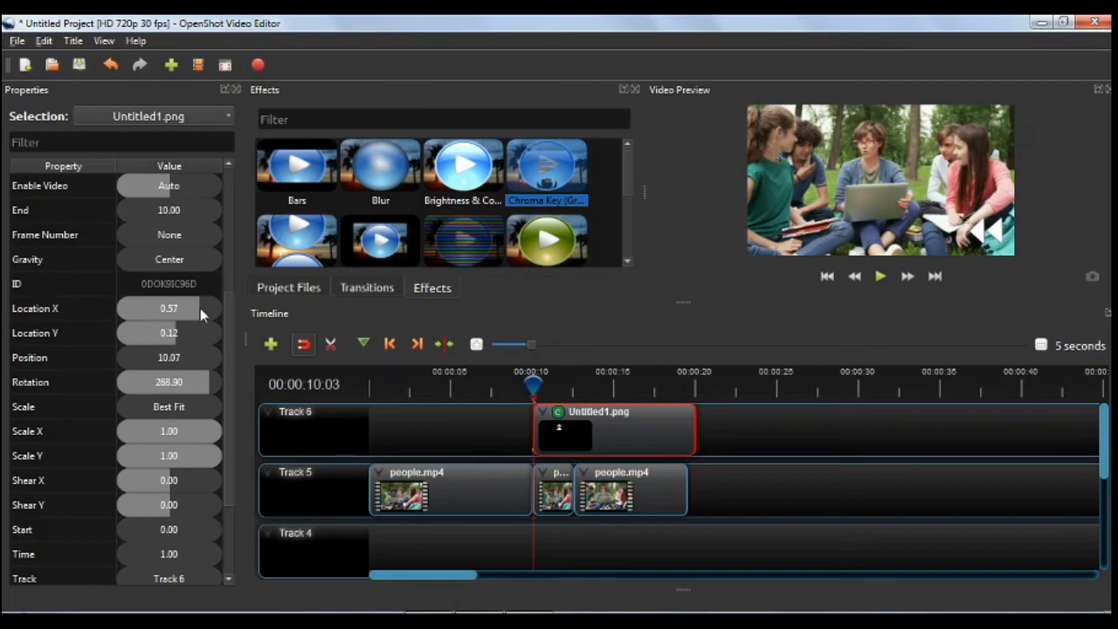
- Enlarge the rewind icon to Scale X and Scale Y 1.50 and reposition it at Location X 0.62 and Location Y 0.05
{"action": "double_click", "coordinate": [196, 430]}
{"action": "type", "text": "1"}
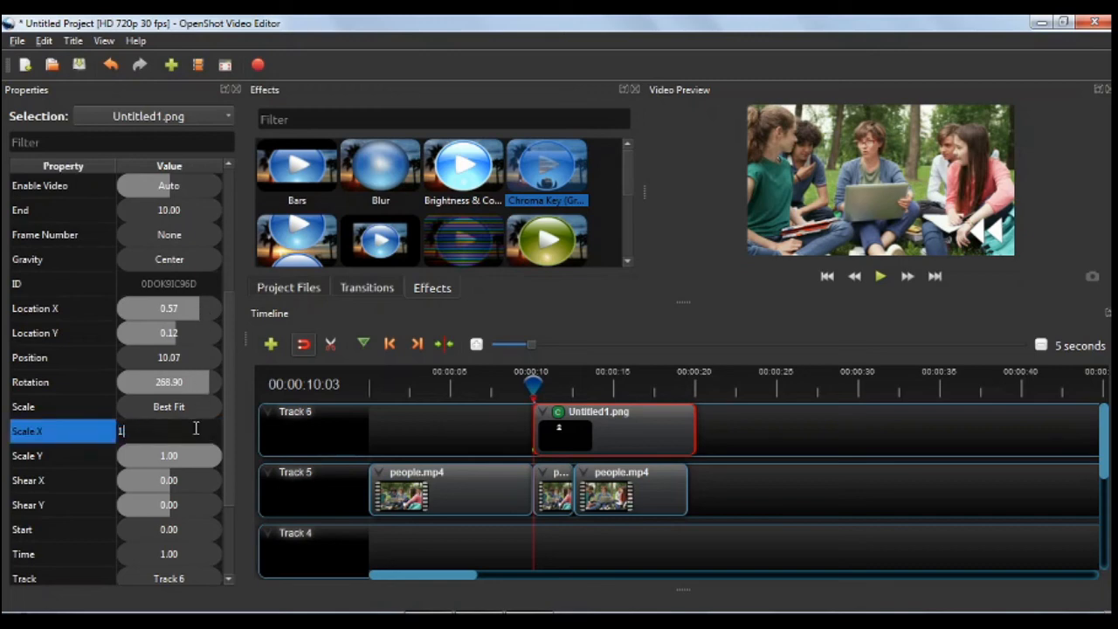
{"action": "key", "text": "Return"}
{"action": "double_click", "coordinate": [199, 456]}
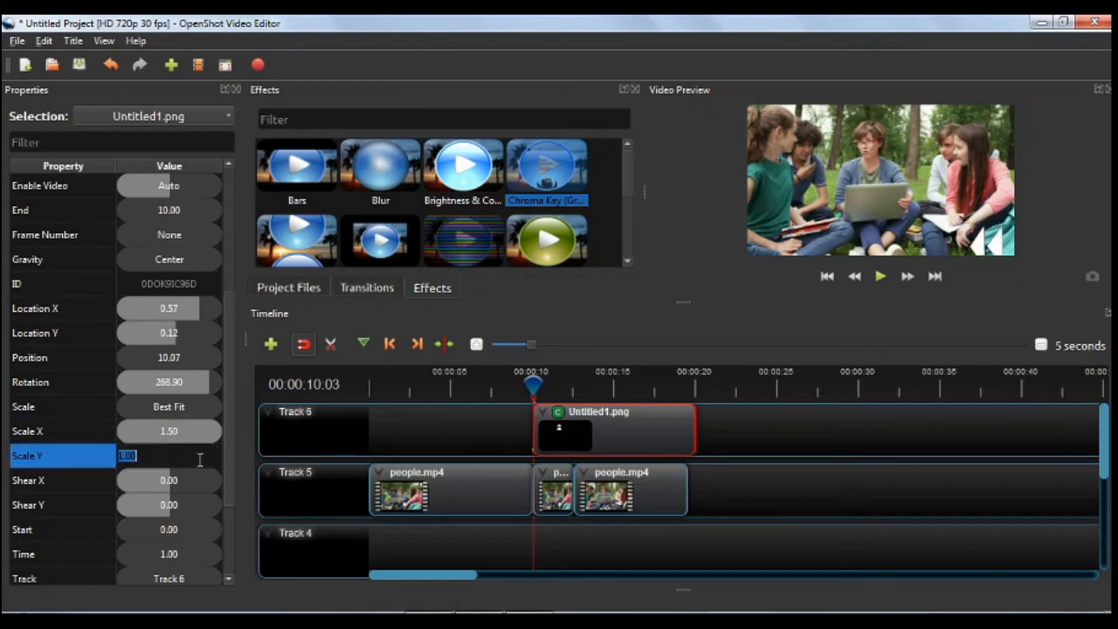
{"action": "type", "text": "1"}
{"action": "key", "text": "Return"}
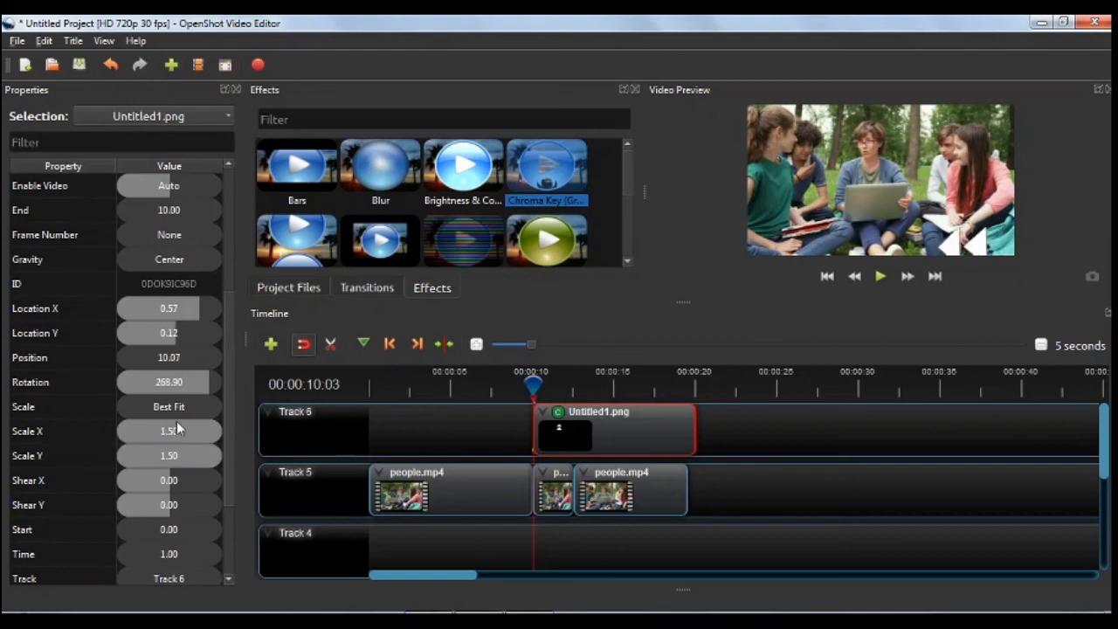
{"action": "left_click_drag", "start_coordinate": [174, 333], "coordinate": [202, 307]}
{"action": "left_click", "coordinate": [195, 310]}
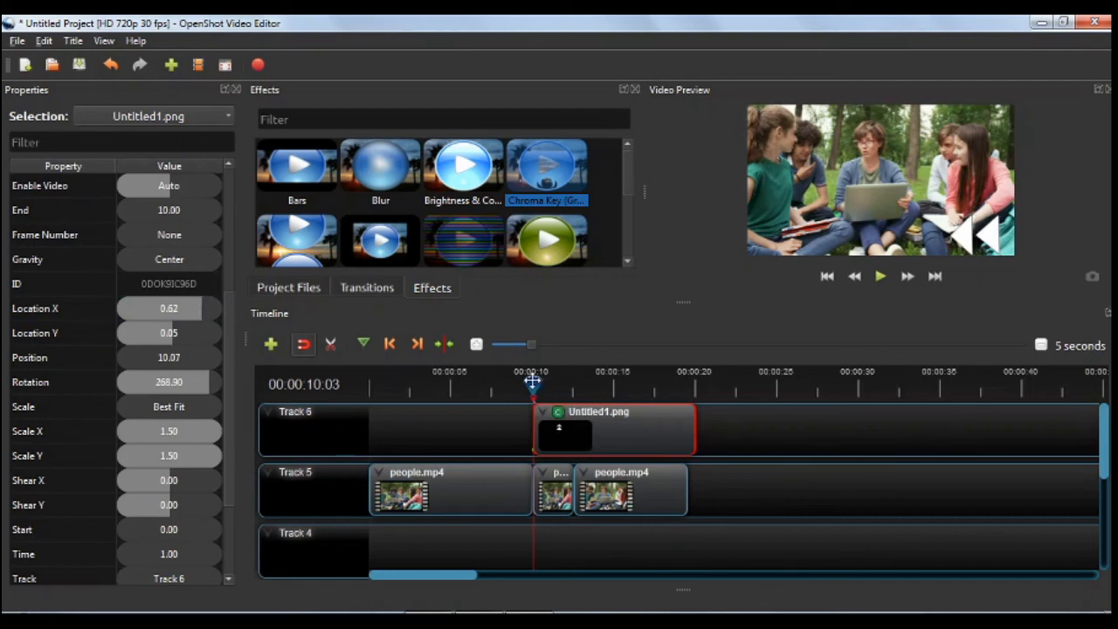
- Slice Untitled1.png at the end of the reversed clip, at 00:00:12.17, keeping only the left side
{"action": "left_click_drag", "start_coordinate": [532, 381], "coordinate": [574, 384]}
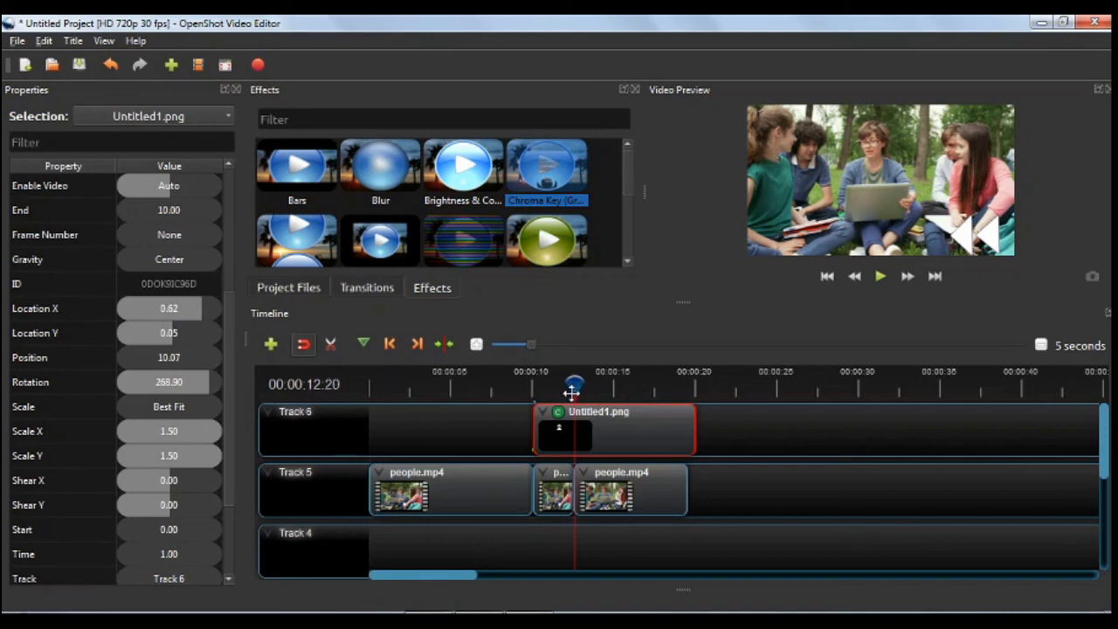
{"action": "left_click_drag", "start_coordinate": [571, 392], "coordinate": [571, 392]}
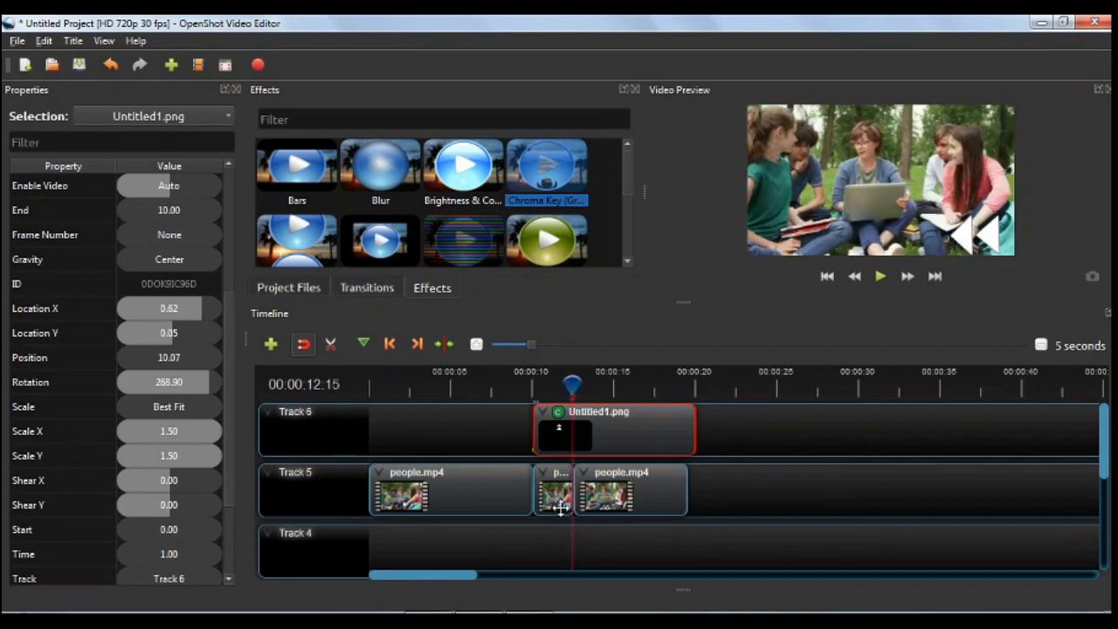
{"action": "left_click", "coordinate": [560, 506]}
{"action": "key", "text": "Right"}
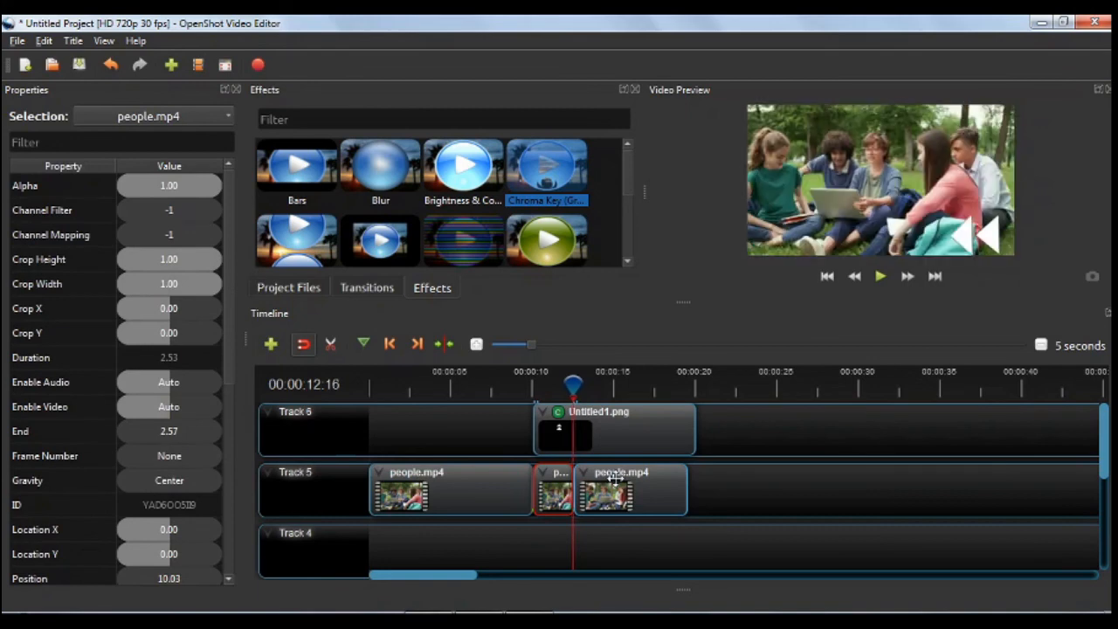
{"action": "key", "text": "Right"}
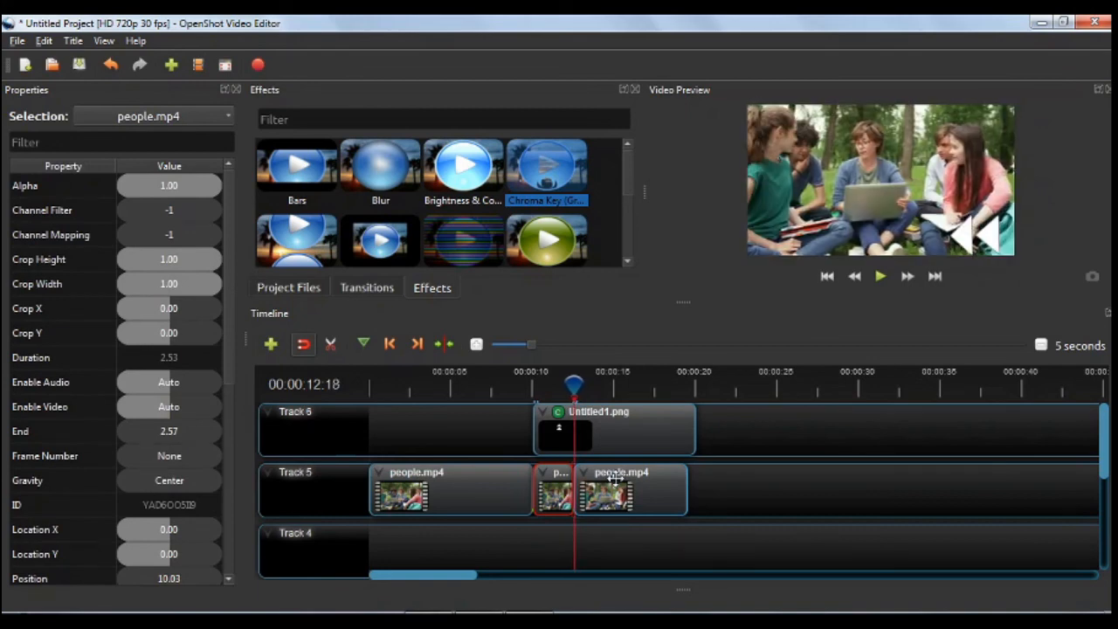
{"action": "right_click", "coordinate": [600, 439]}
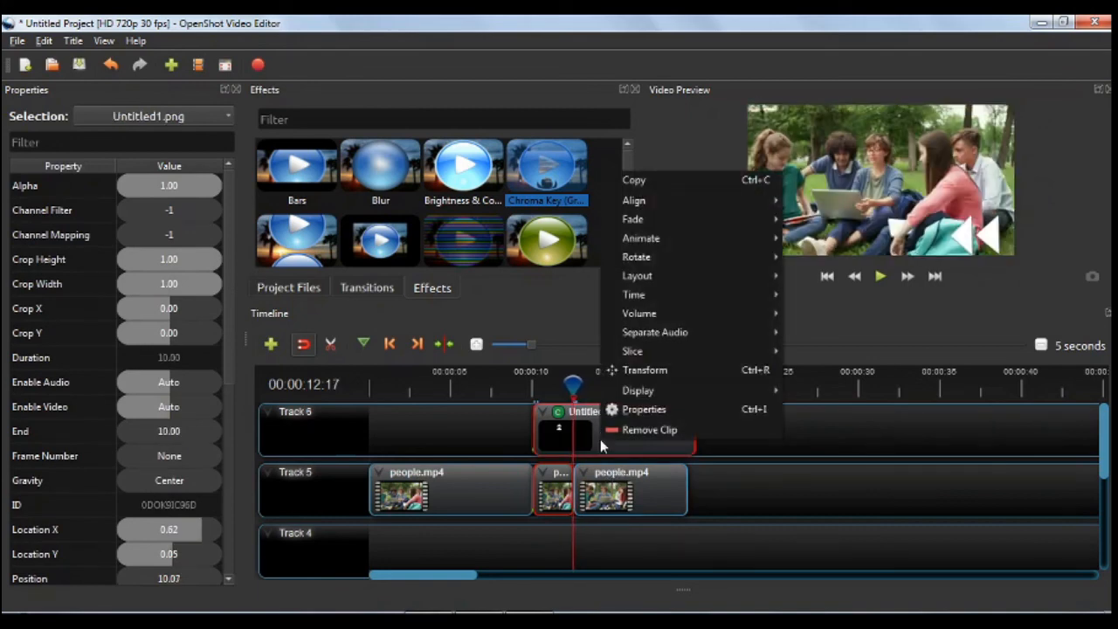
{"action": "mouse_move", "coordinate": [666, 360]}
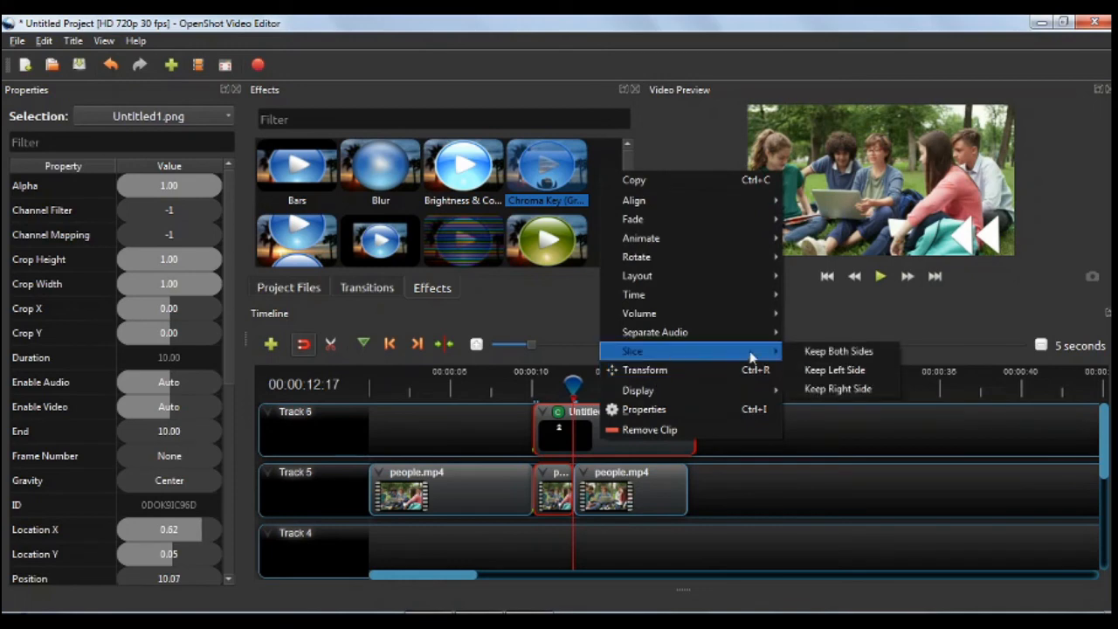
{"action": "left_click", "coordinate": [836, 367]}
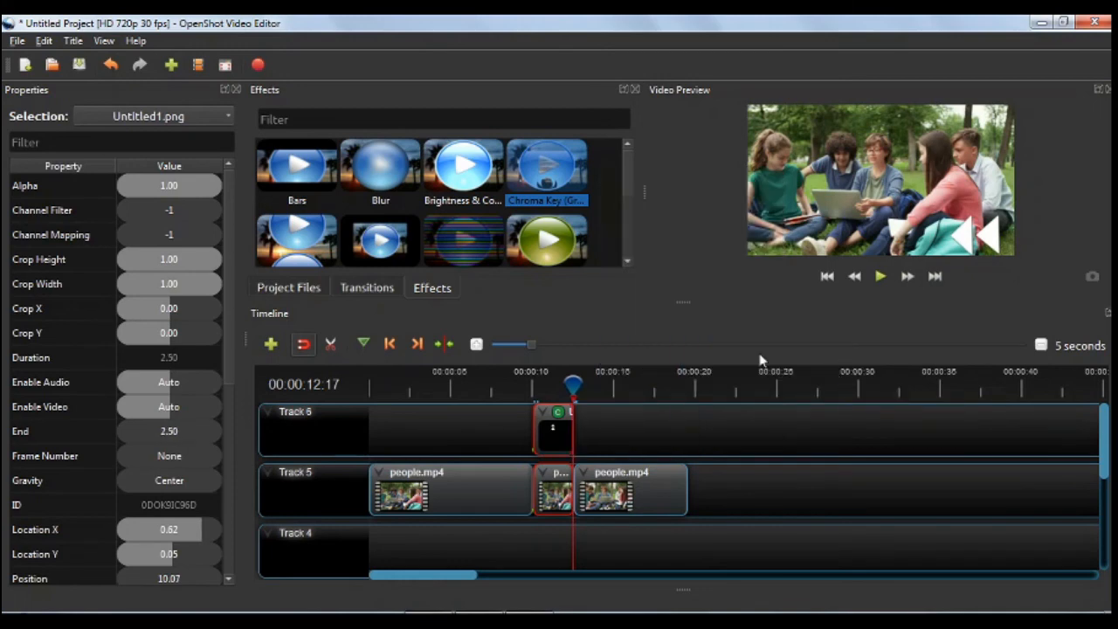
- Open the video export settings for the project
{"action": "left_click", "coordinate": [257, 63]}
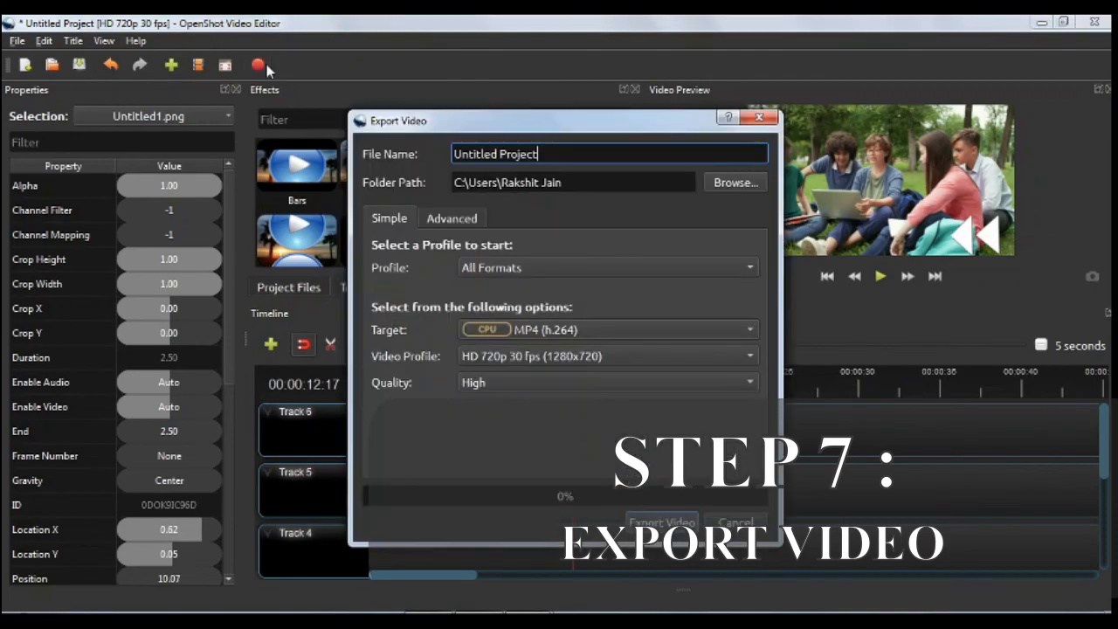